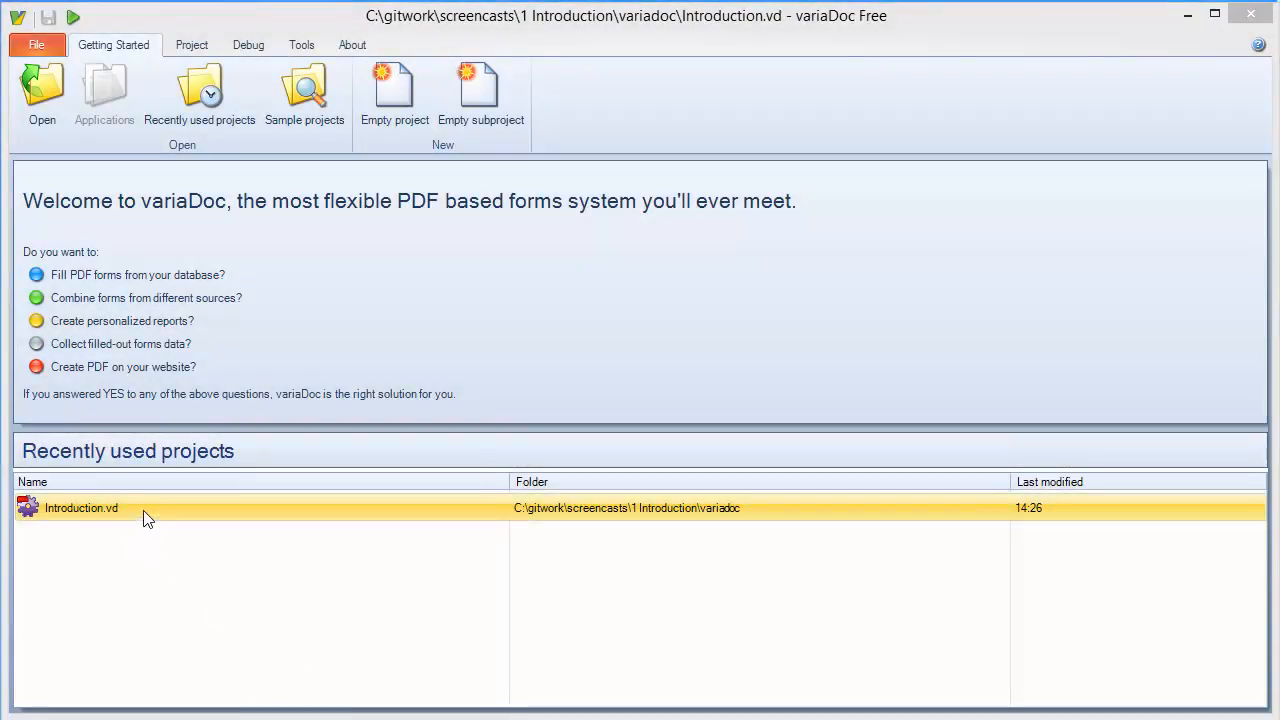
Step: Open the recent Introduction.vd project and examine its data source, output document and page settings, plus the first-name field's binding
double_click(135, 510)
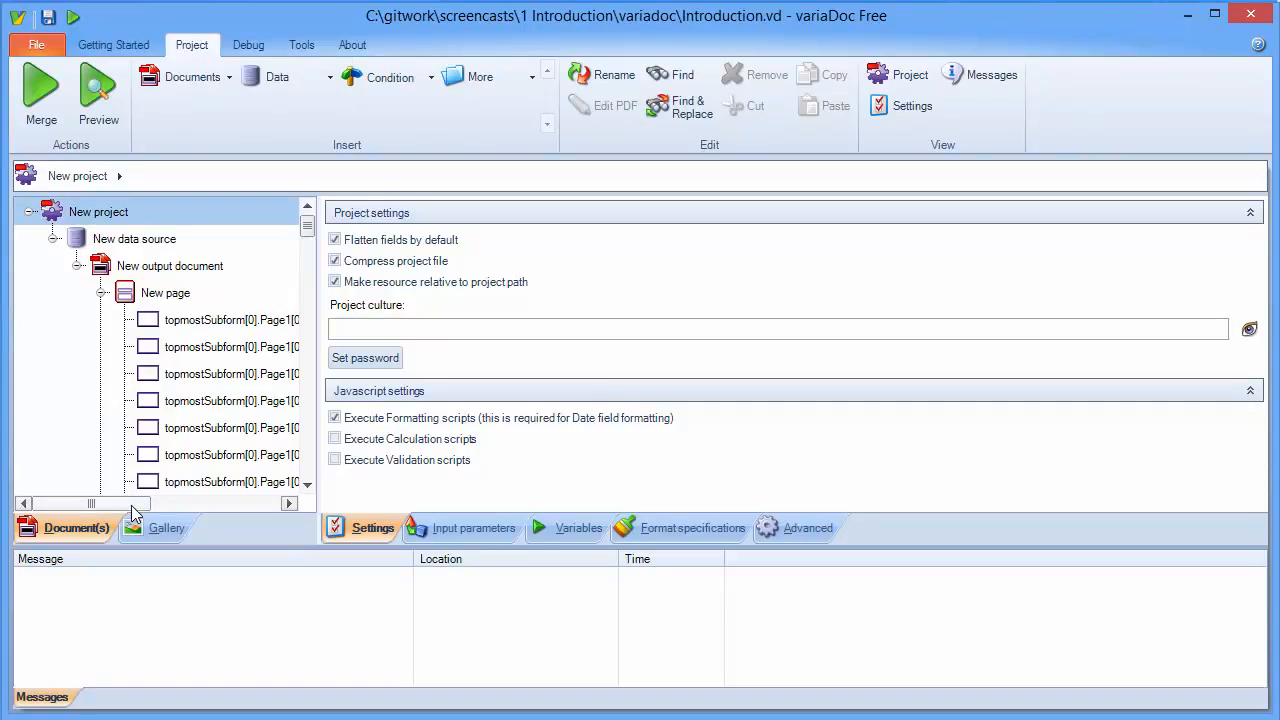
left_click(150, 240)
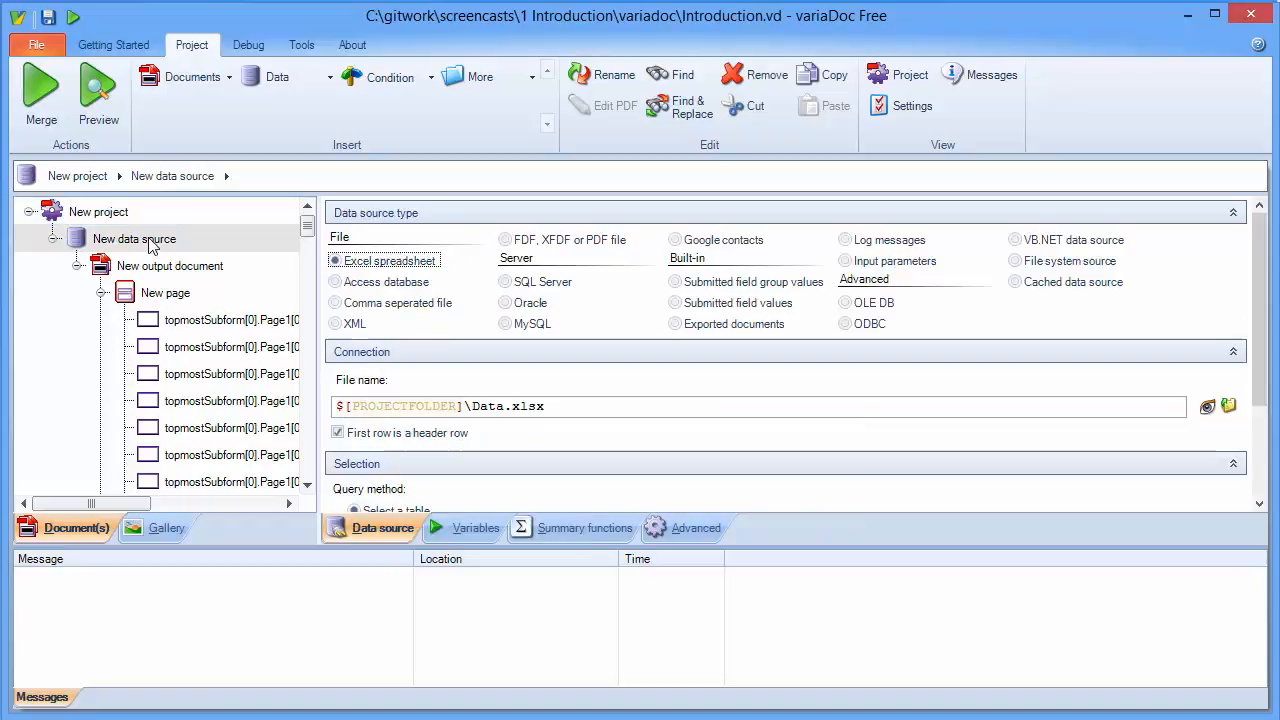
left_click(220, 275)
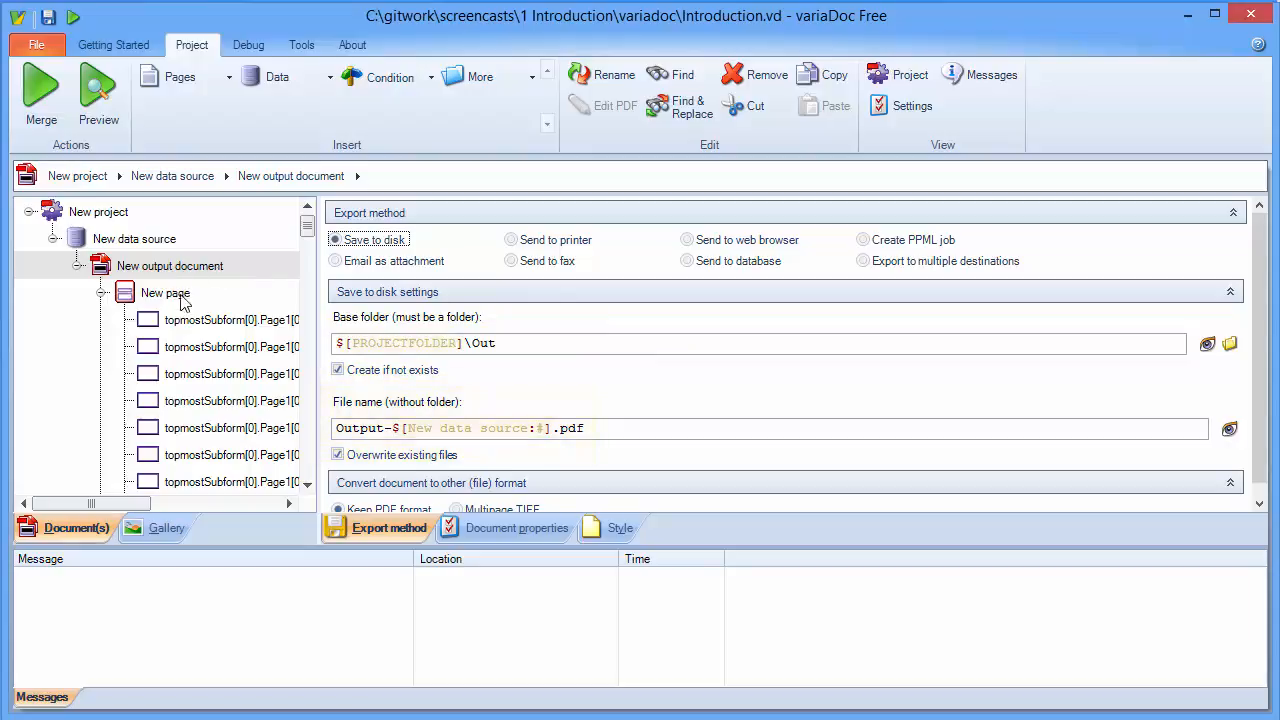
left_click(180, 295)
left_click(880, 107)
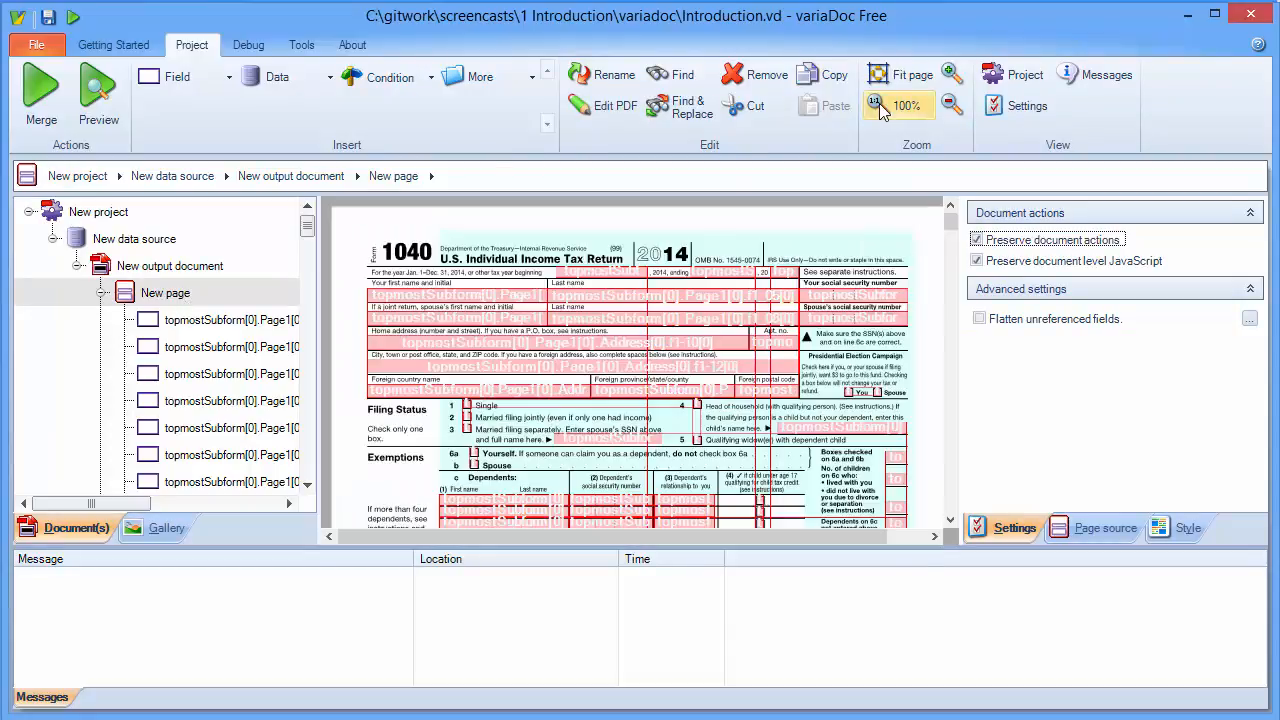
left_click(508, 300)
left_click(1012, 527)
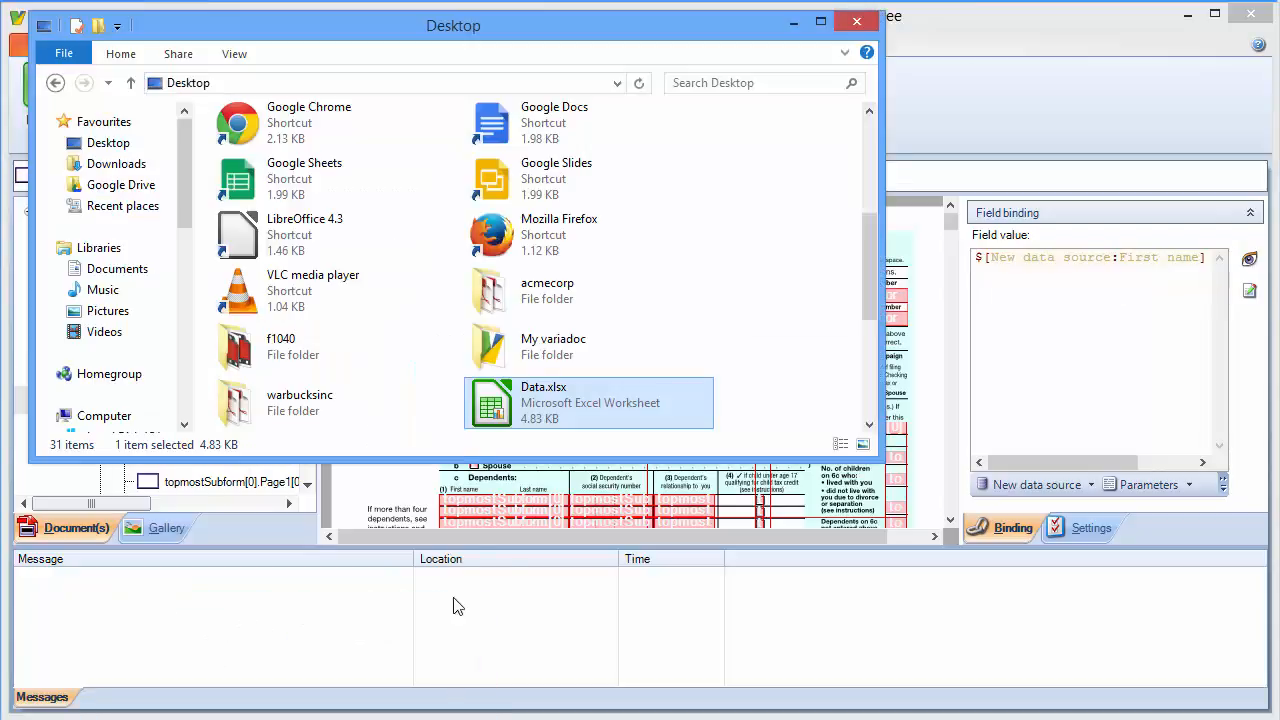
Step: Copy Data.xlsx from the Desktop into the variaDoc folder of 2 Use parameters and rename the copy acmecorp.xlsx
right_click(478, 404)
left_click(505, 587)
left_click(56, 84)
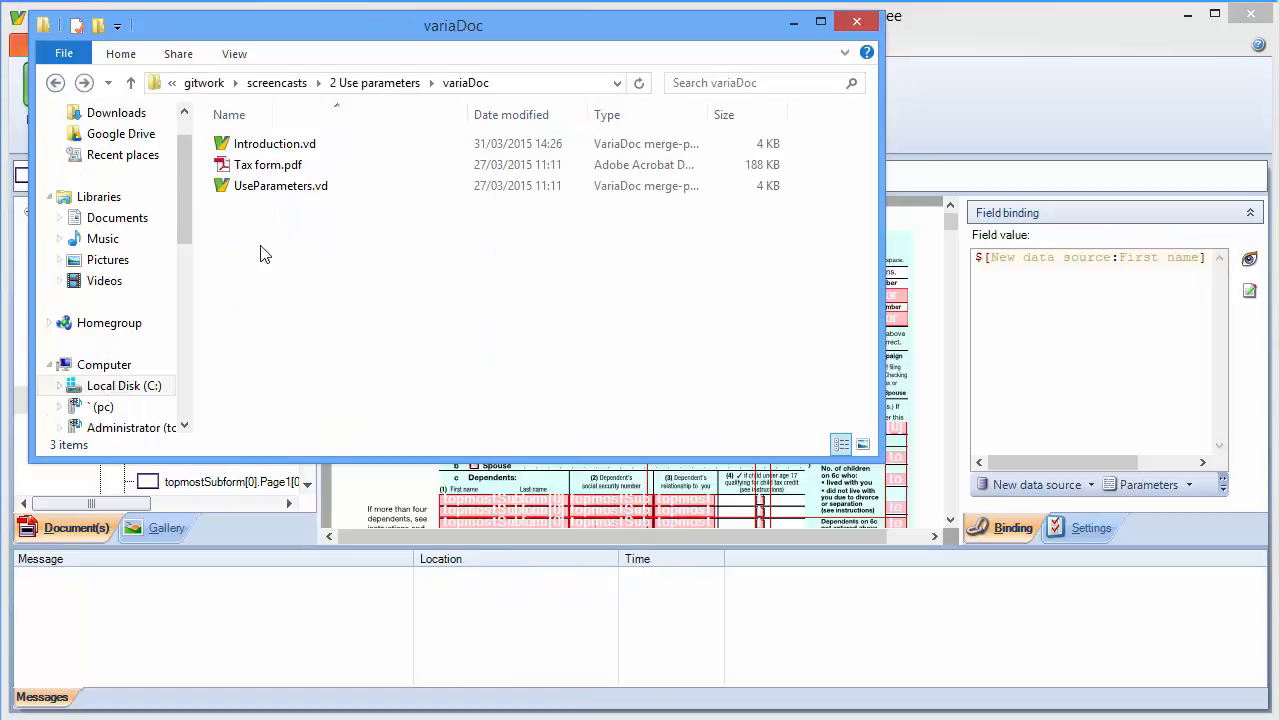
right_click(263, 251)
left_click(330, 386)
right_click(266, 148)
left_click(330, 379)
type("acmecorp")
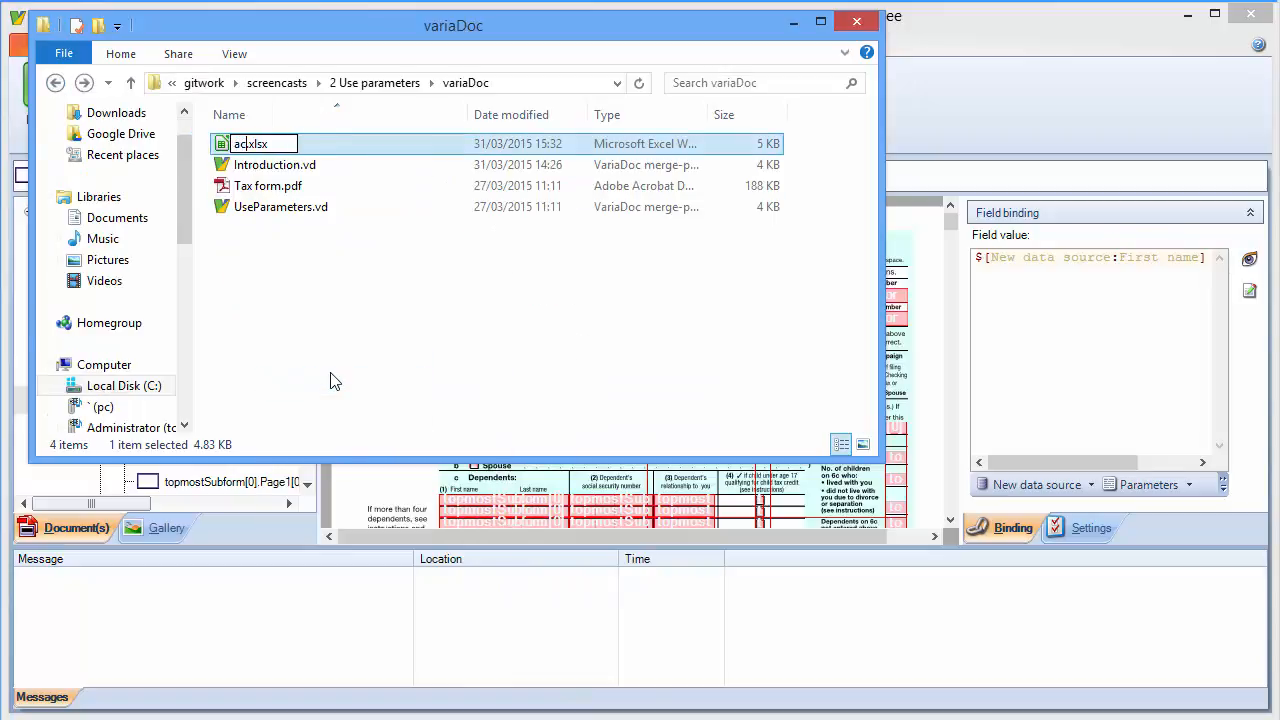
key("Return")
Step: Paste a second copy of Data.xlsx into the variaDoc folder and rename it warbucksinc.xlsx
right_click(330, 379)
left_click(372, 508)
right_click(268, 175)
left_click(330, 404)
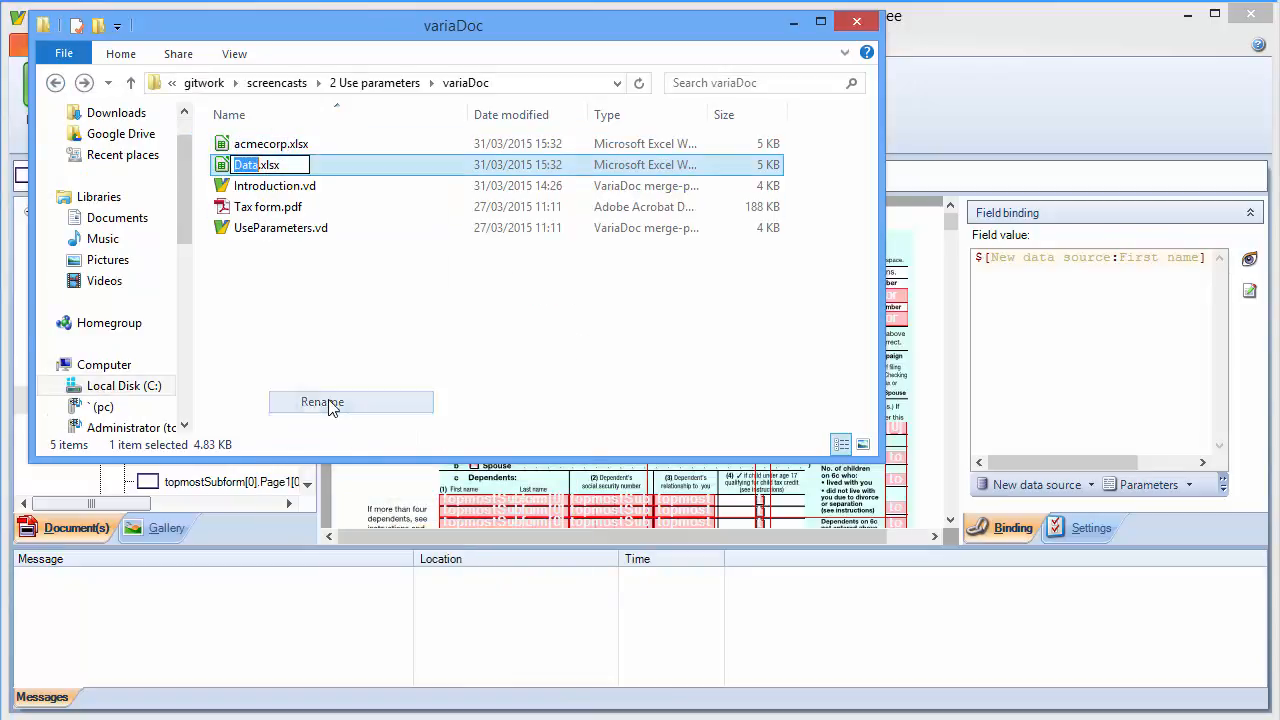
type("warbucksinc")
key("Return")
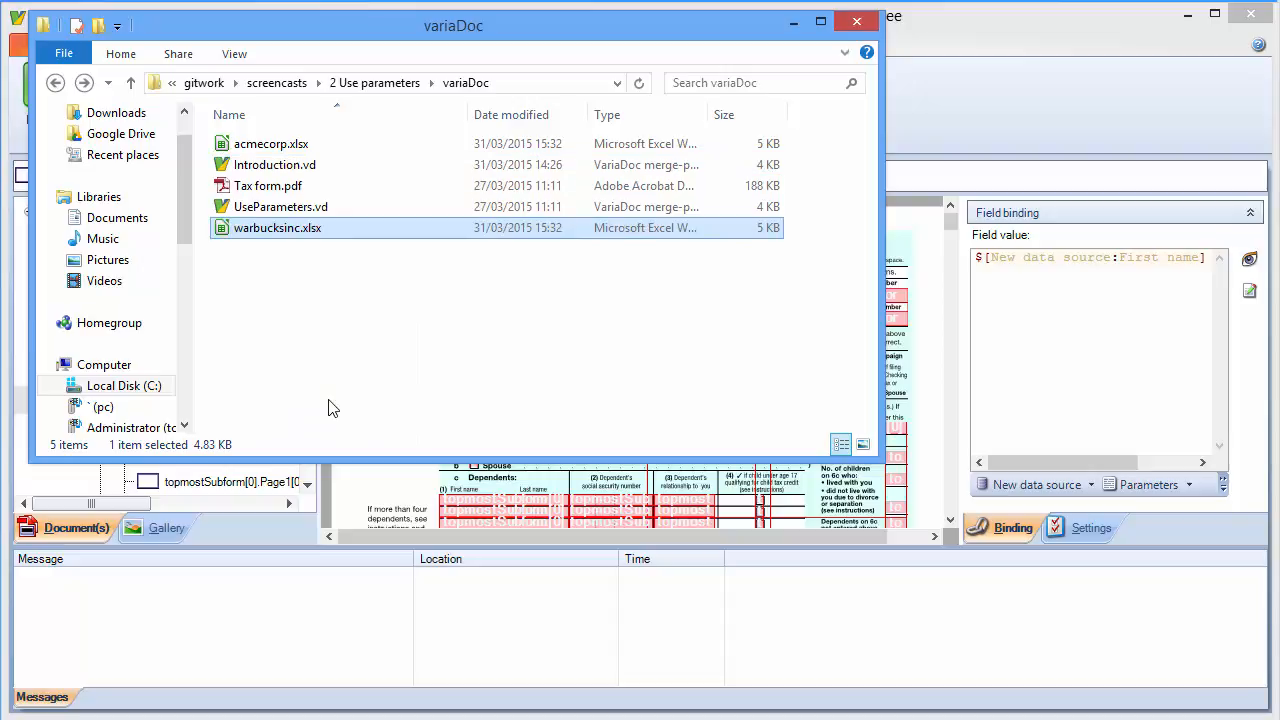
Step: Open warbucksinc.xlsx in LibreOffice Calc and delete the first three data rows below the header
key("Return")
left_click_drag(360, 199, 130, 237)
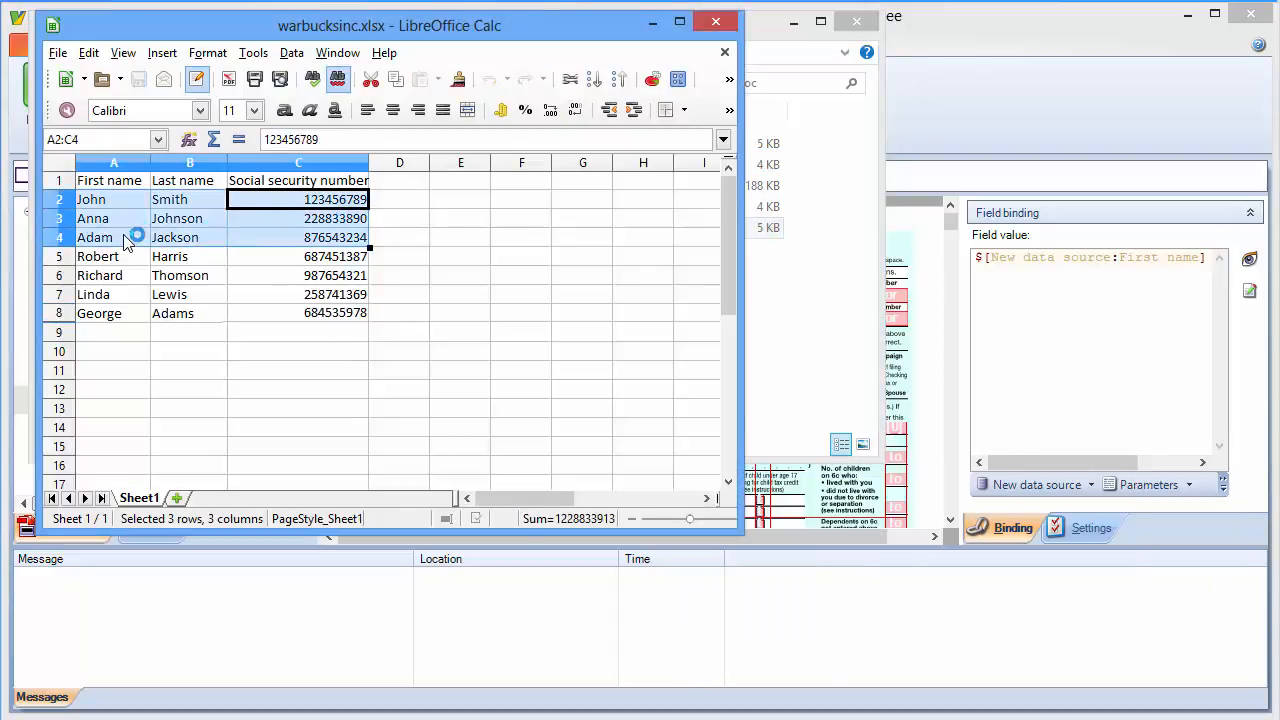
key("Delete")
right_click(62, 199)
left_click(98, 318)
Step: Save warbucksinc.xlsx in Microsoft Excel 2007/2010/2013 XML format, and close the spreadsheet and the folder window
key("ctrl+s")
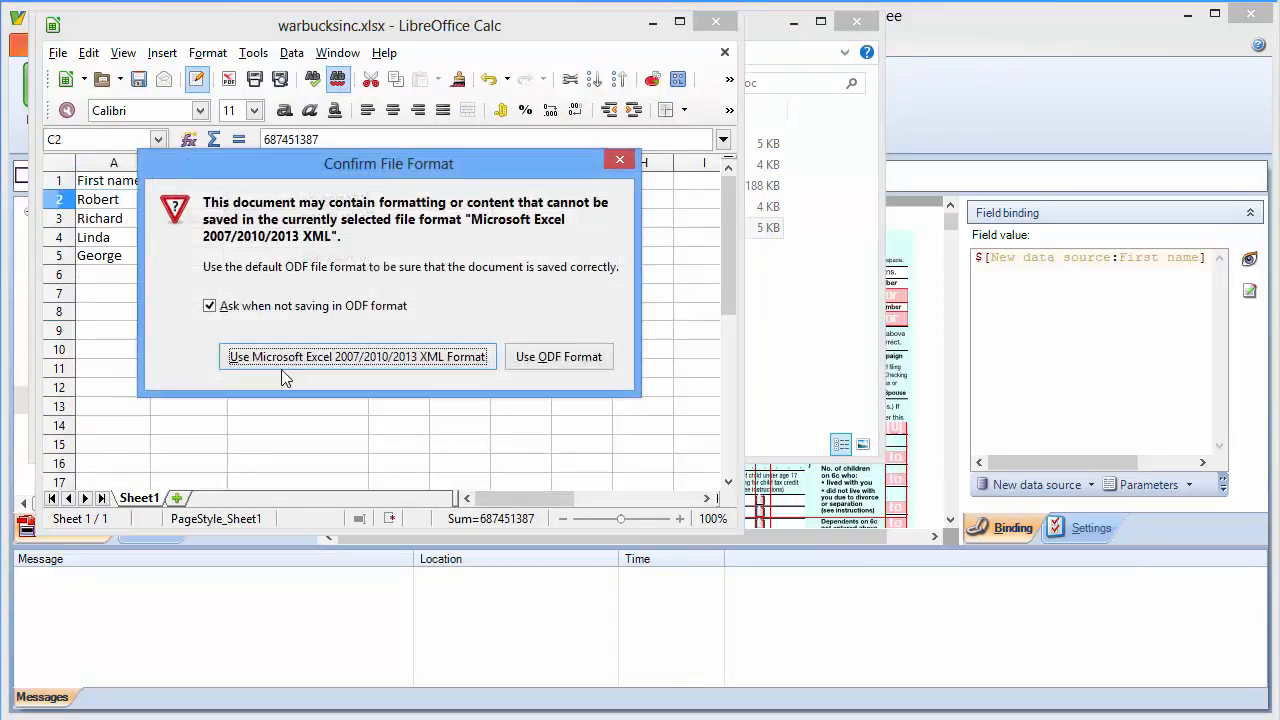
left_click(290, 356)
left_click(716, 21)
left_click(856, 18)
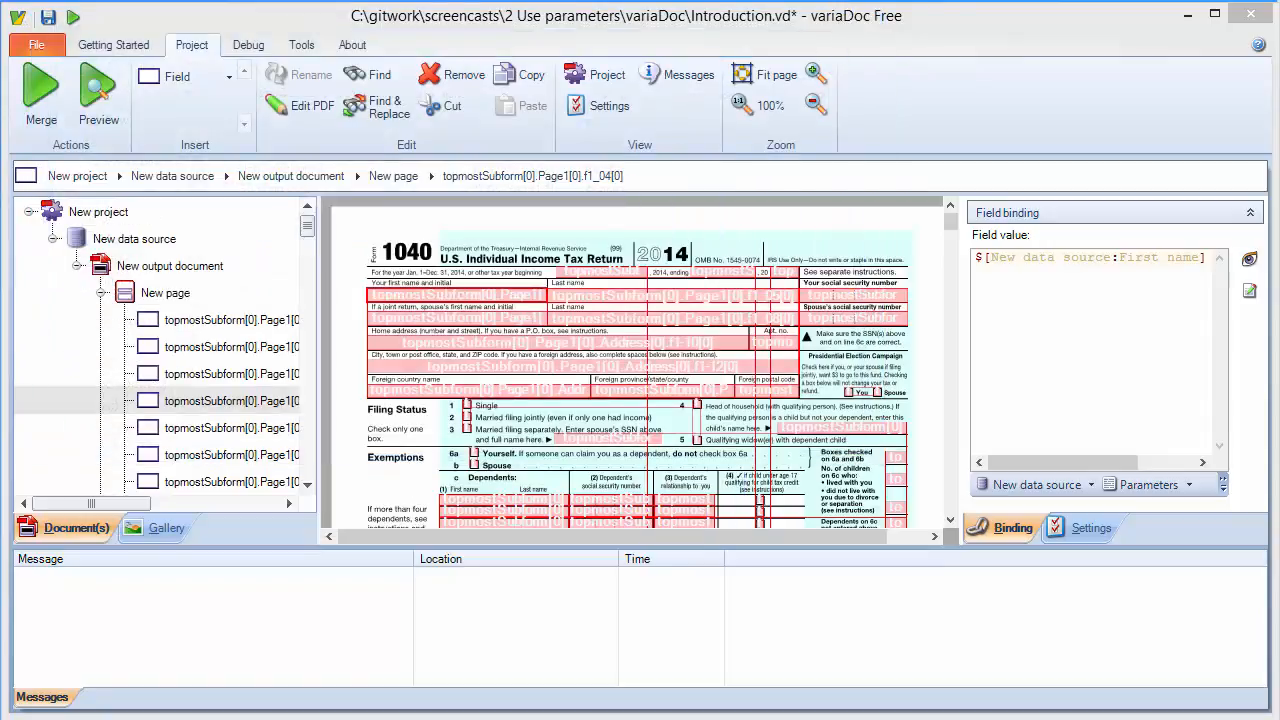
Step: Add a project input parameter named company, required and prompted in interactive mode, with the default value acmecorp
left_click(102, 216)
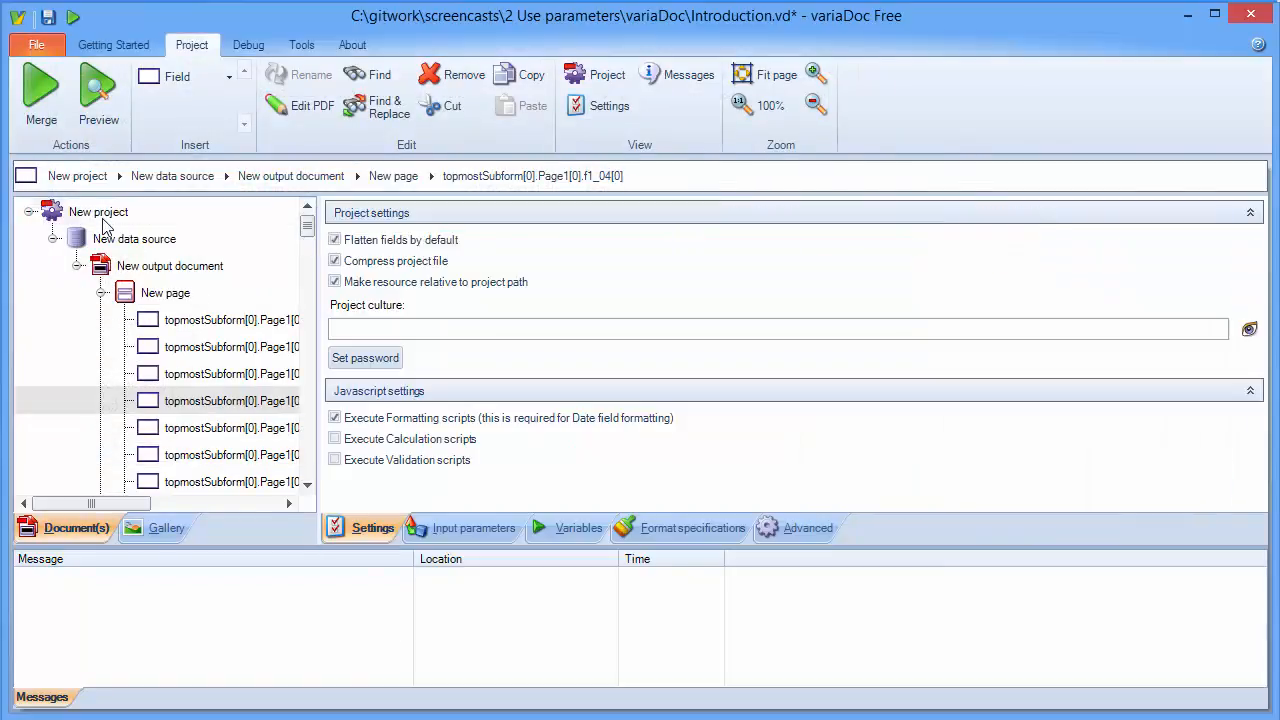
left_click(433, 529)
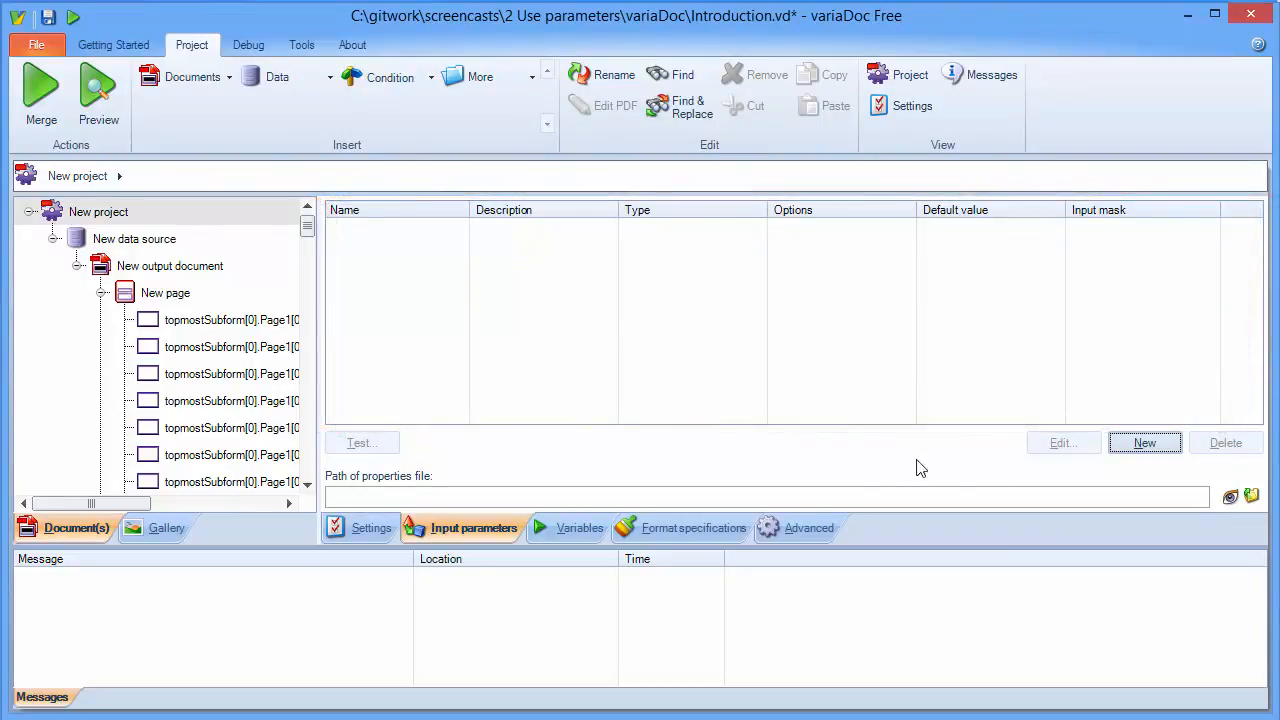
left_click(1117, 446)
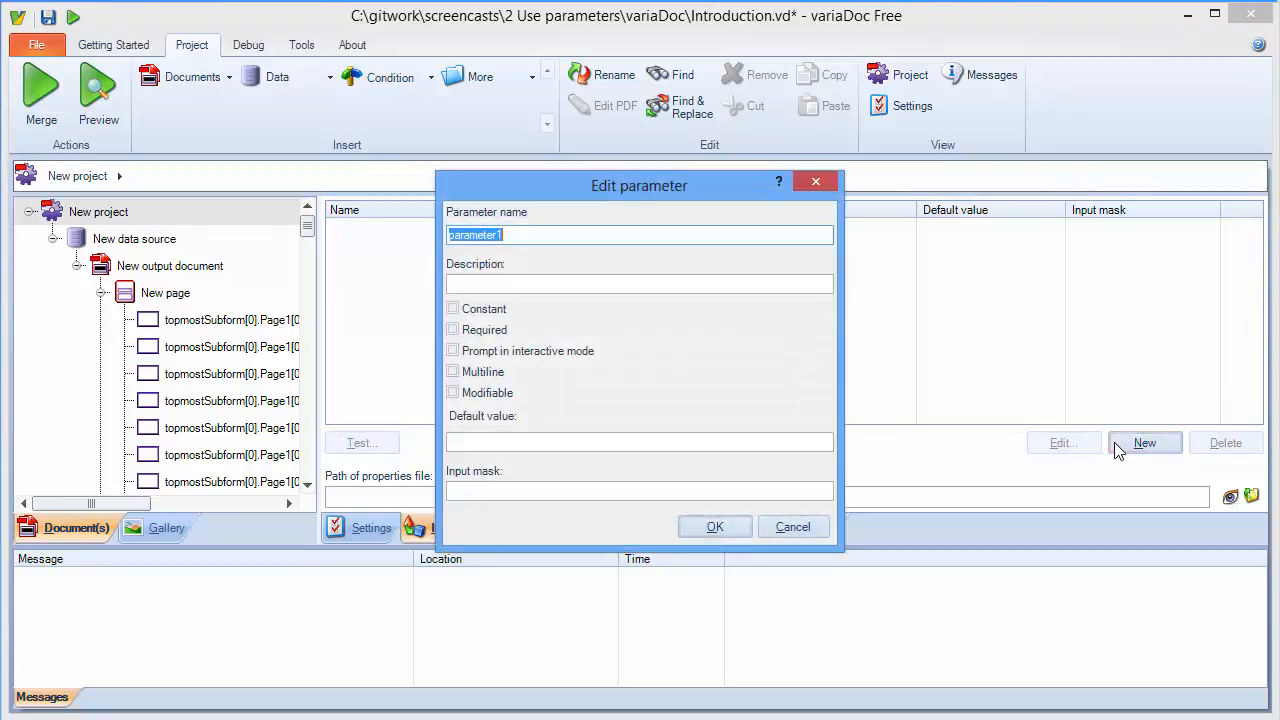
type("company")
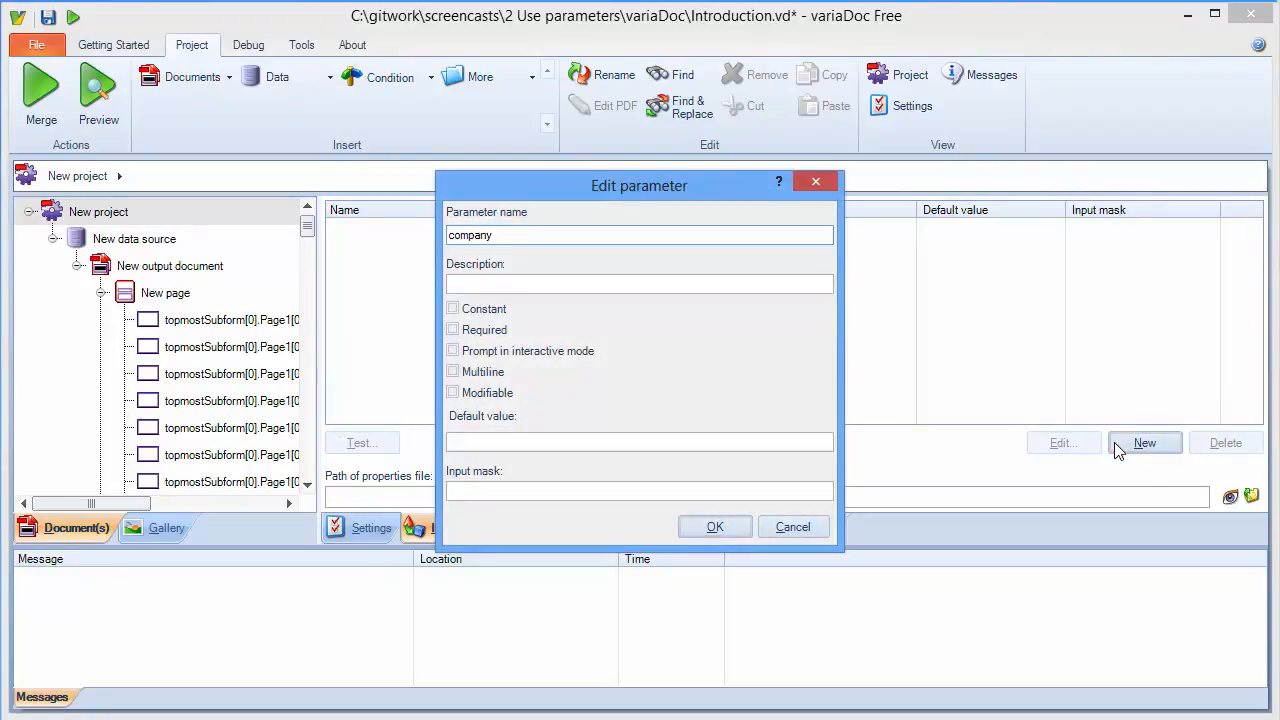
left_click(490, 329)
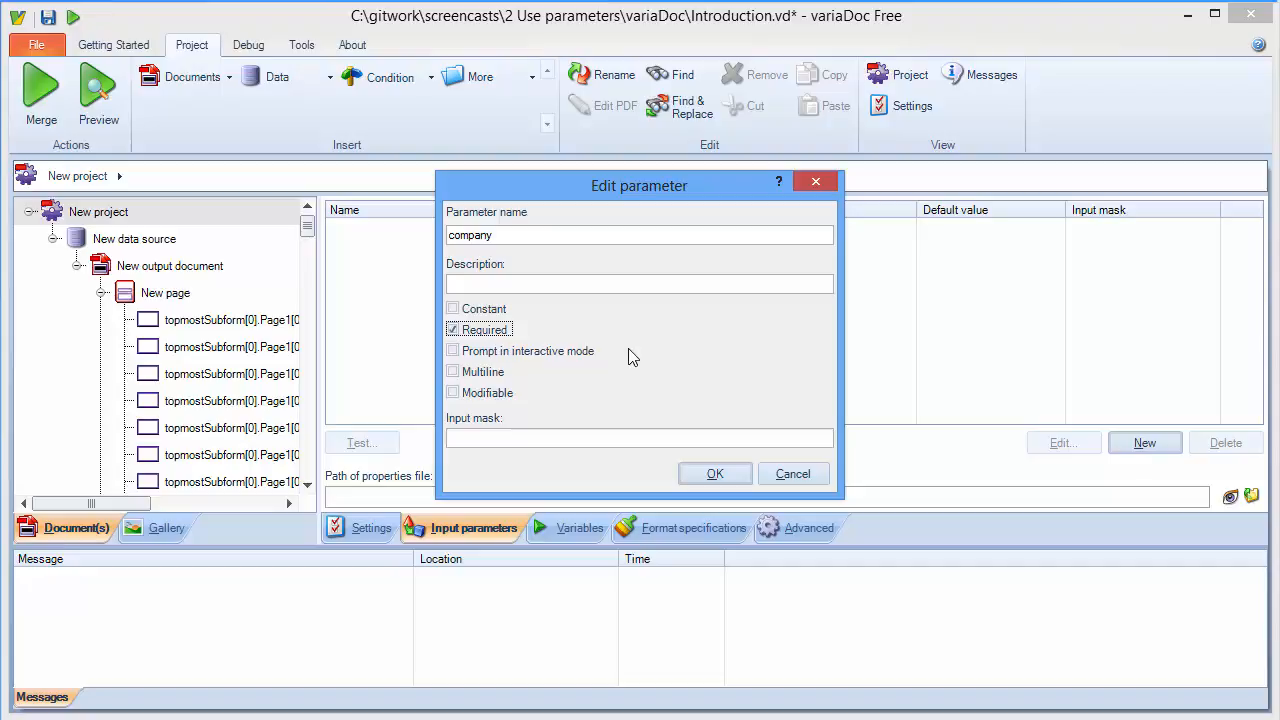
left_click(586, 351)
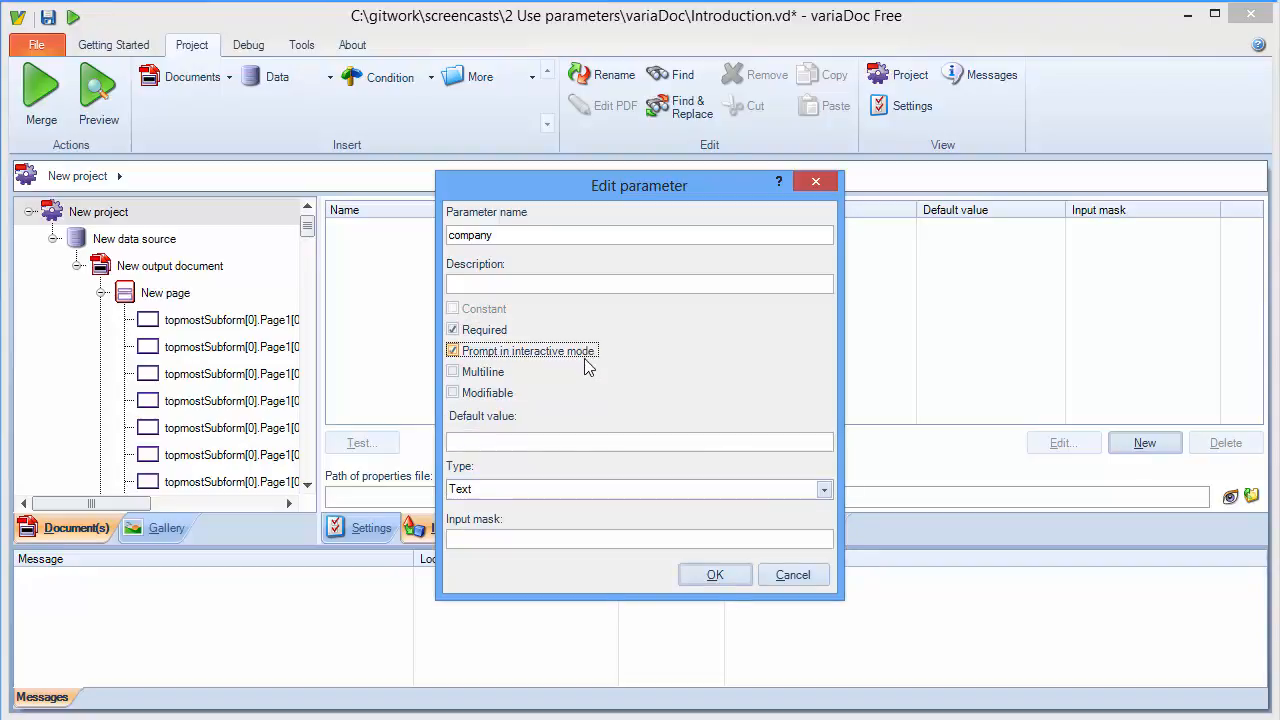
left_click(601, 443)
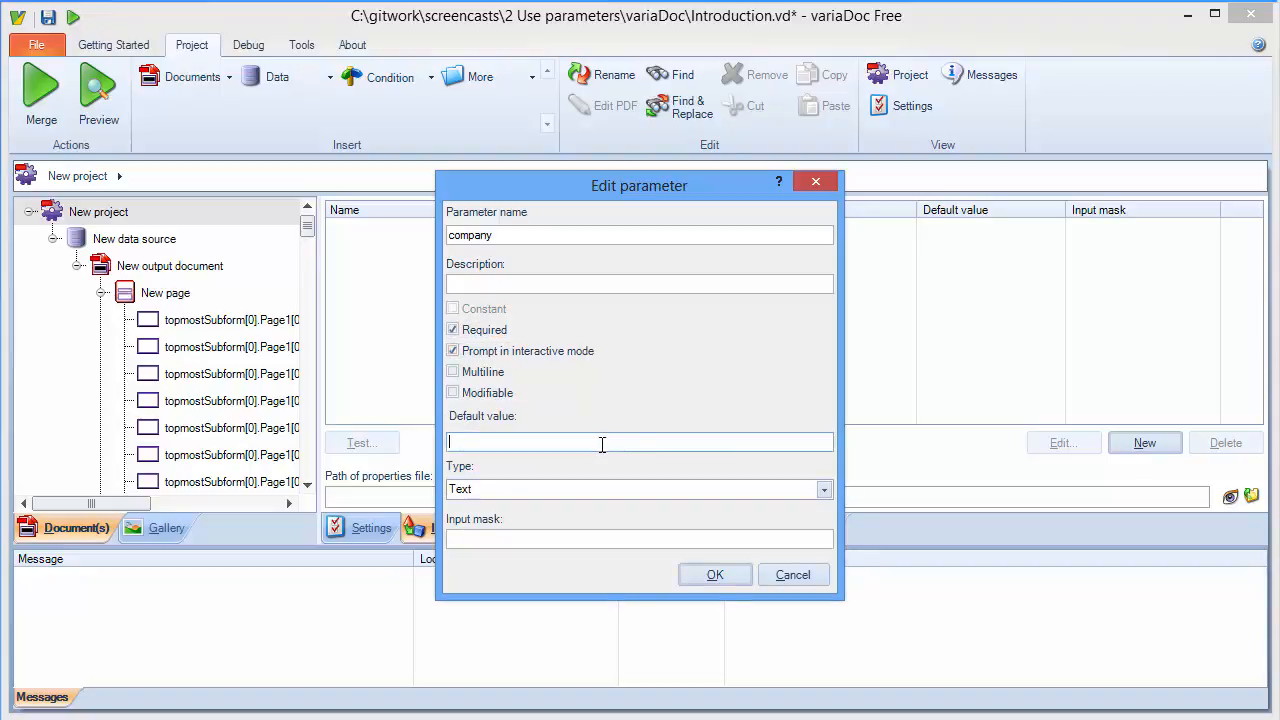
type("acmecorp")
key("Return")
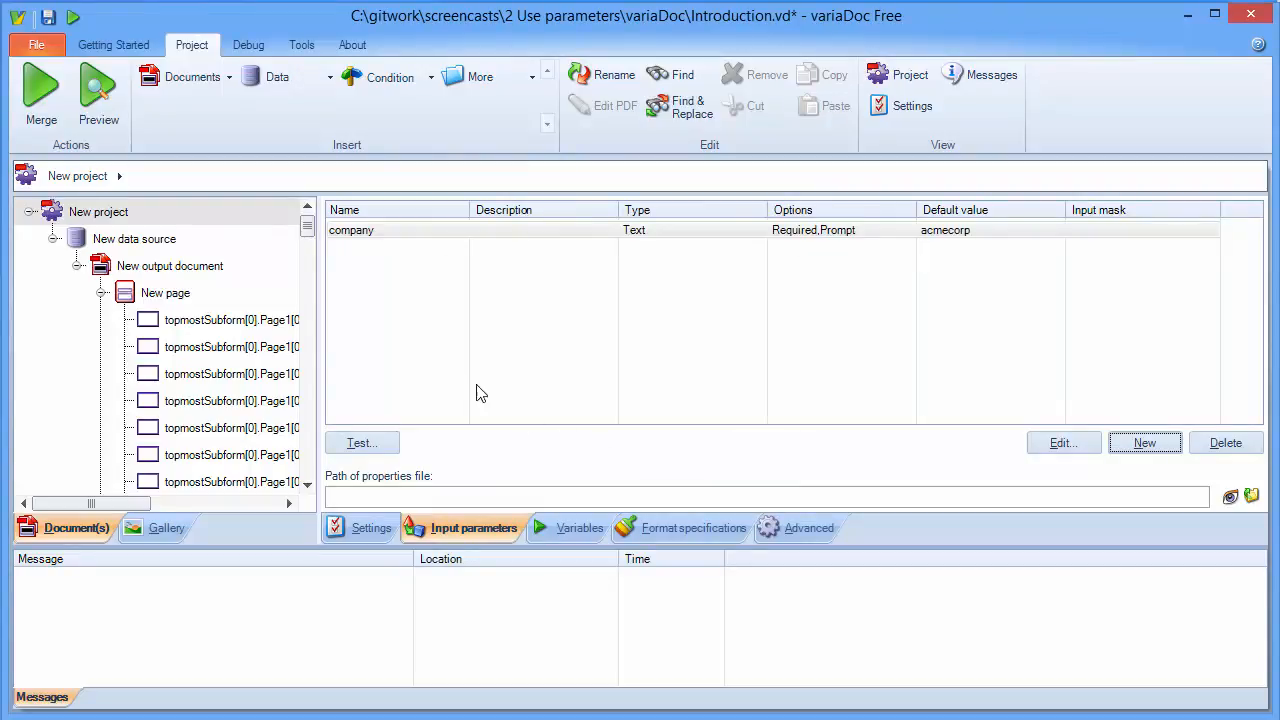
Step: Set the data source's file name to $[PROJECTFOLDER]\$[company].xlsx, accepting acmecorp as the company value
left_click(165, 249)
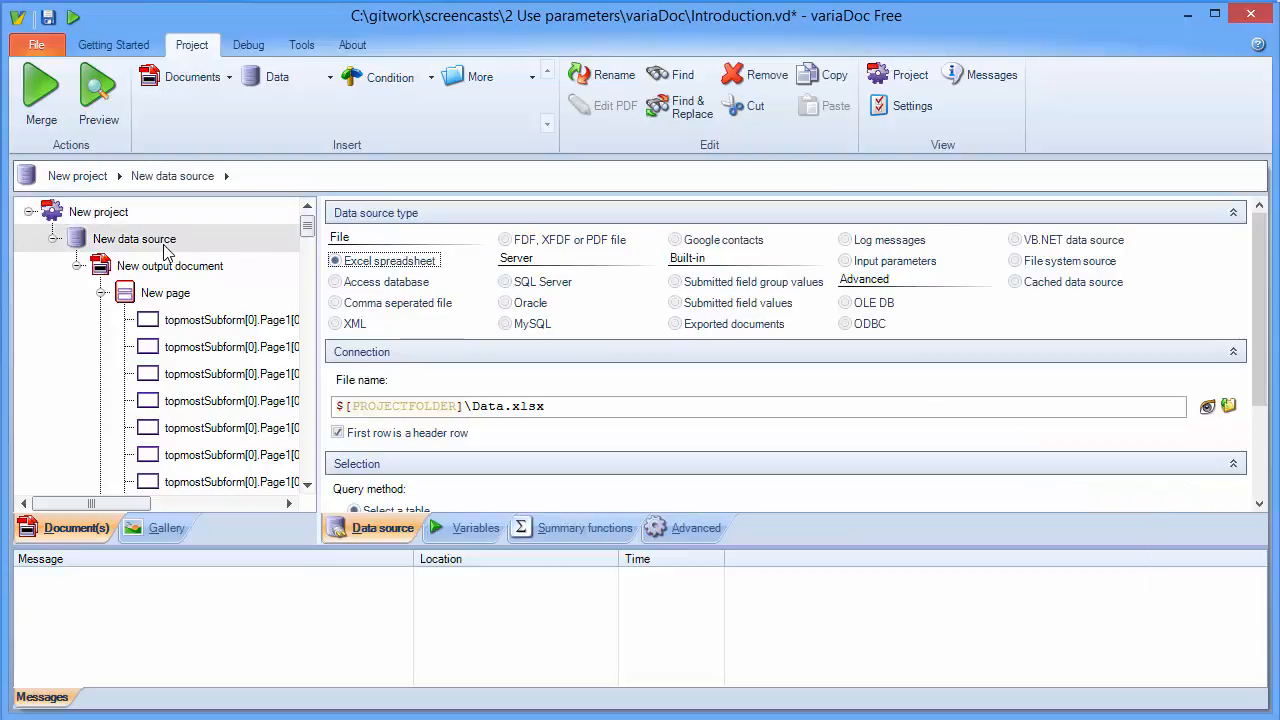
left_click(509, 405)
key("BackSpace")
key("BackSpace")
key("BackSpace")
key("BackSpace")
type("$[")
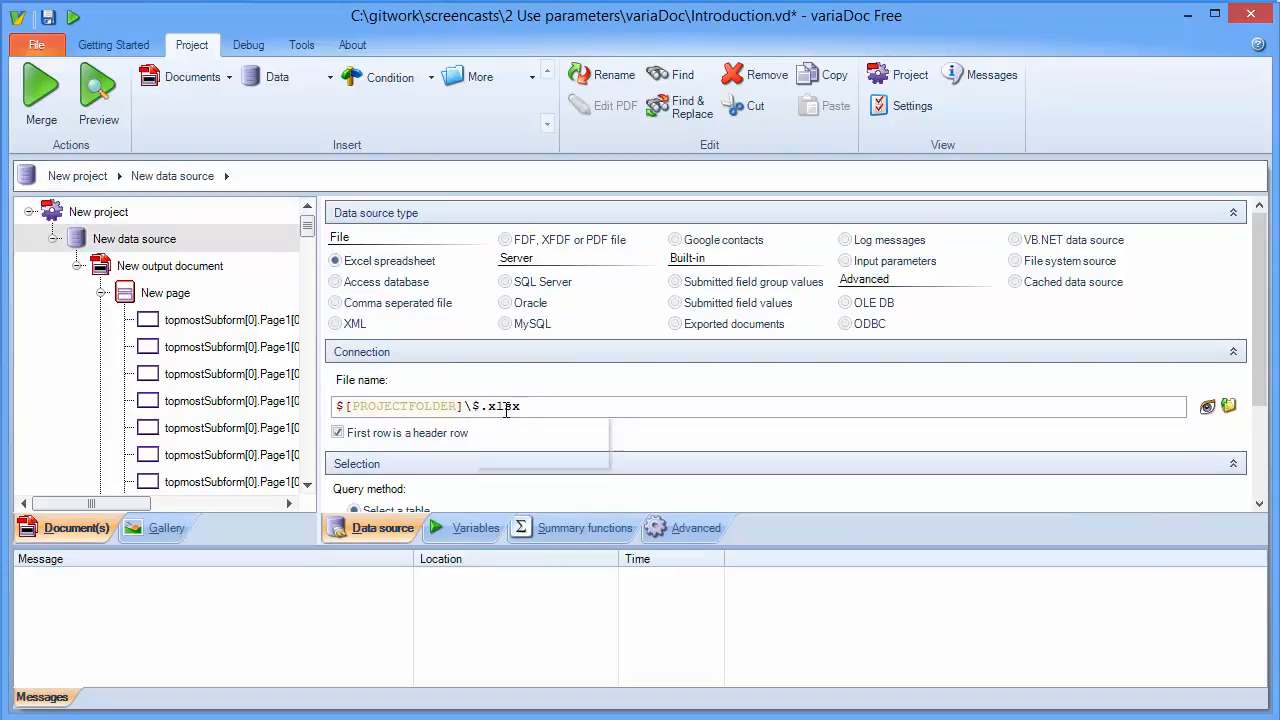
key("Return")
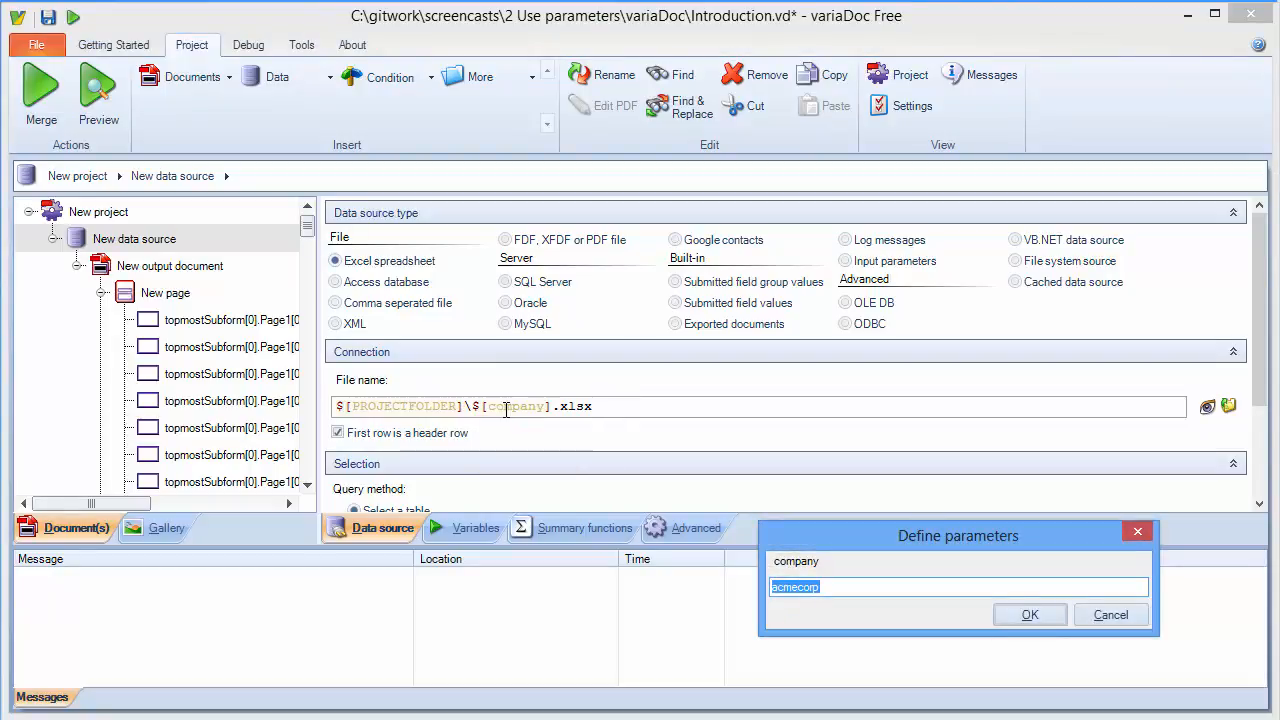
key("Return")
Step: Select Sheet1$ as the data source's database table and preview its data
scroll(535, 444, "down", 2)
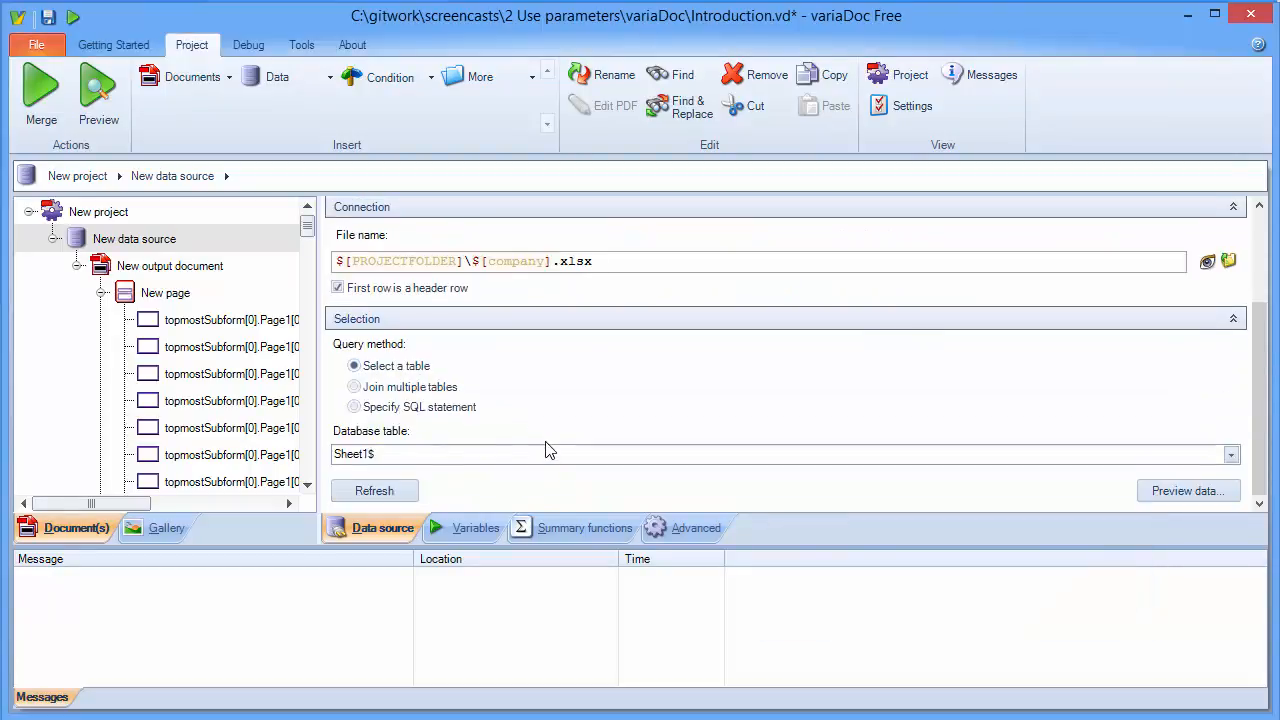
left_click(551, 455)
left_click(553, 472)
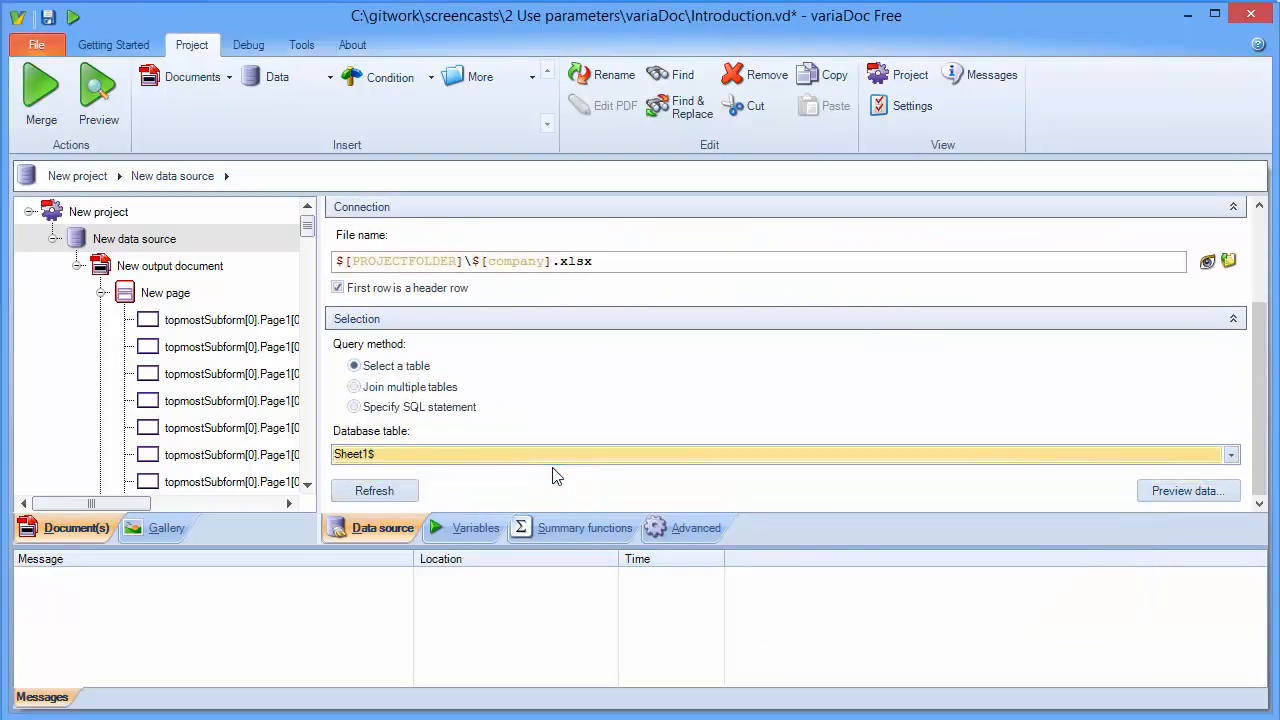
left_click(1165, 492)
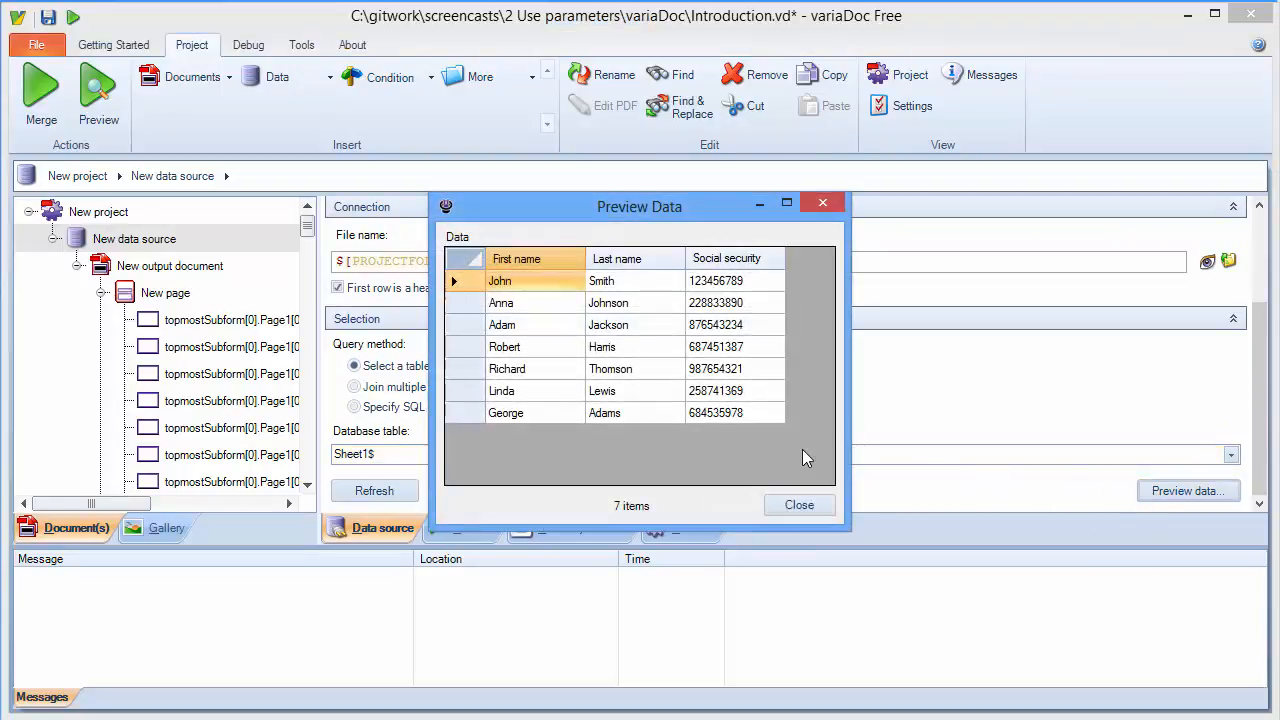
left_click(799, 504)
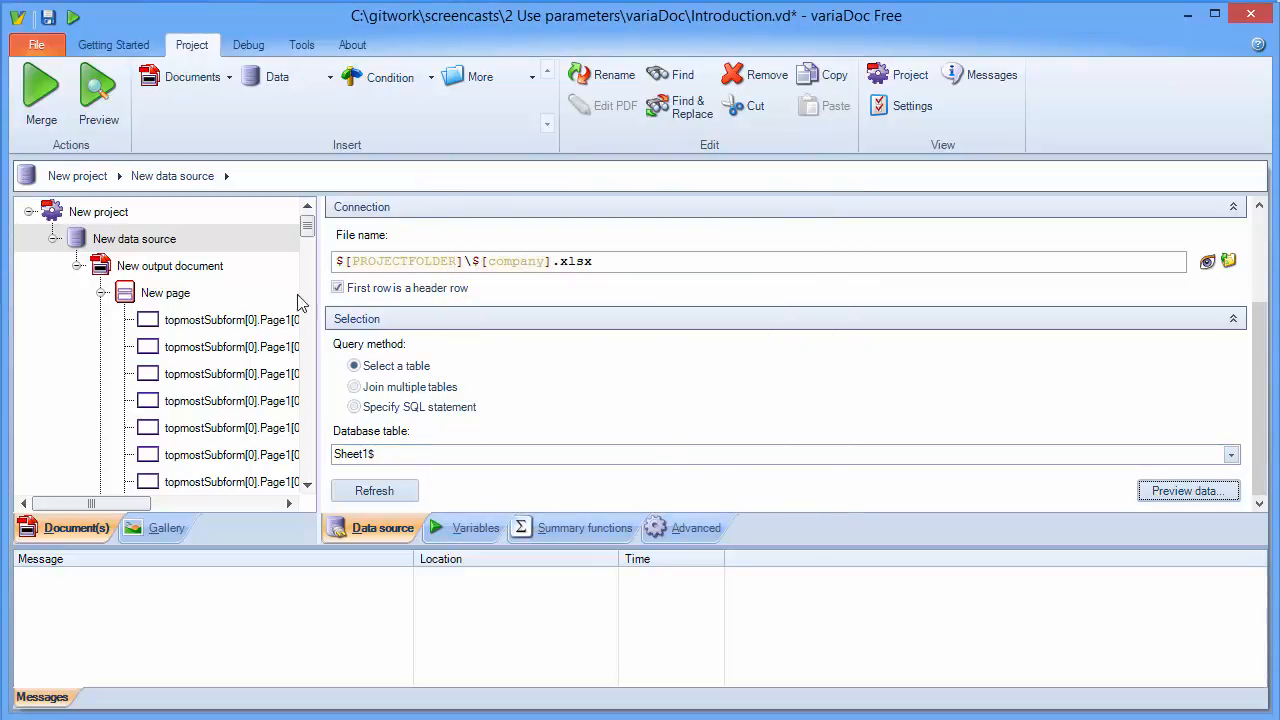
Step: Set the output document's base folder to $[PROJECTFOLDER]\$[company]
left_click(208, 272)
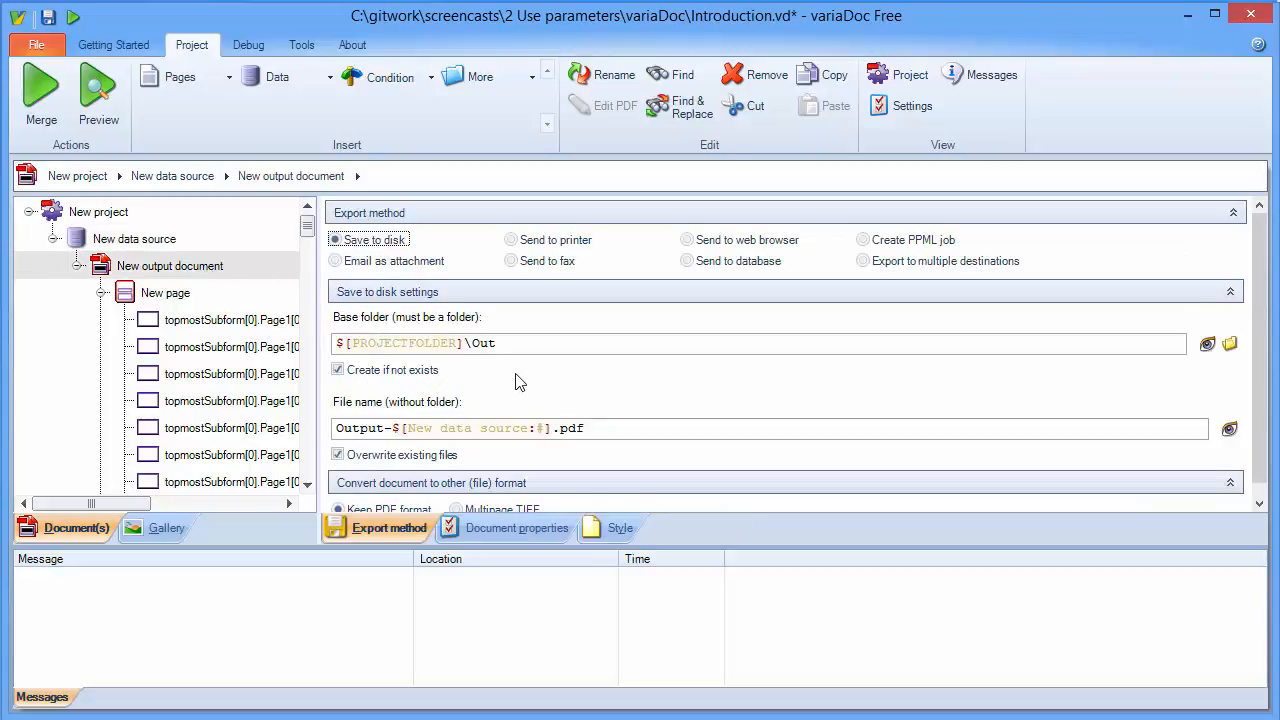
left_click(510, 344)
key("BackSpace")
key("BackSpace")
key("BackSpace")
type("$")
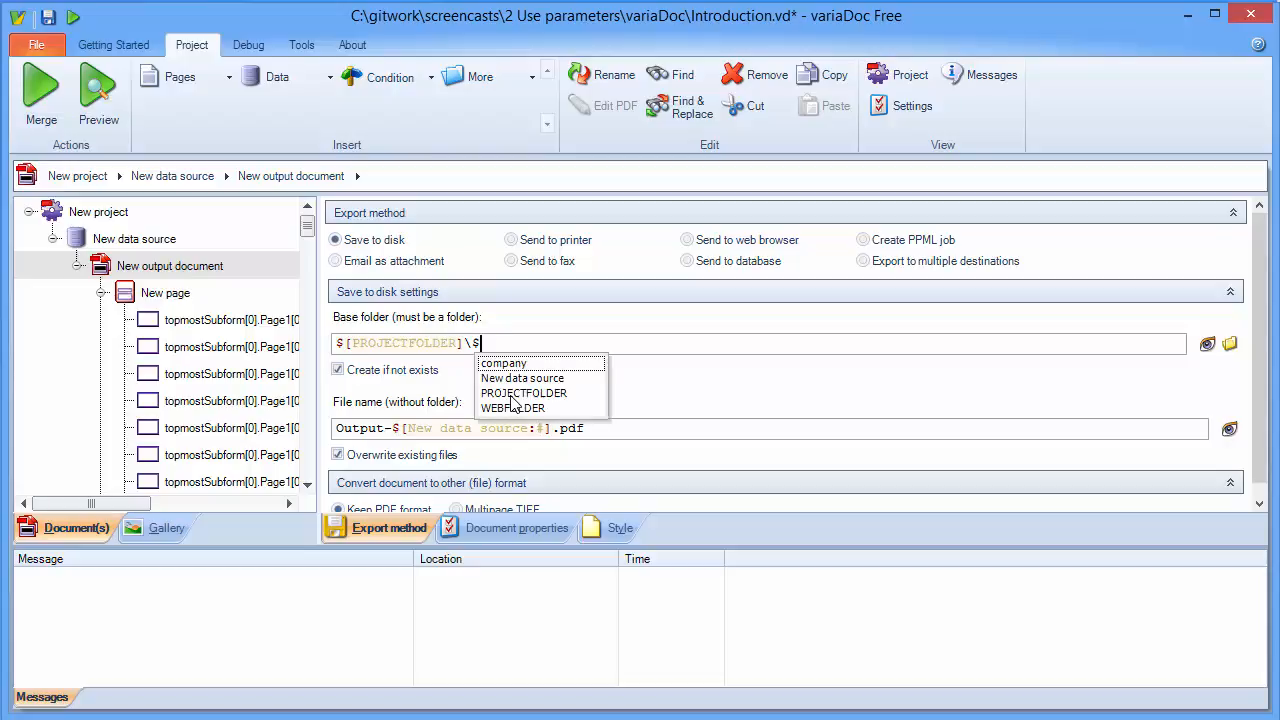
key("Return")
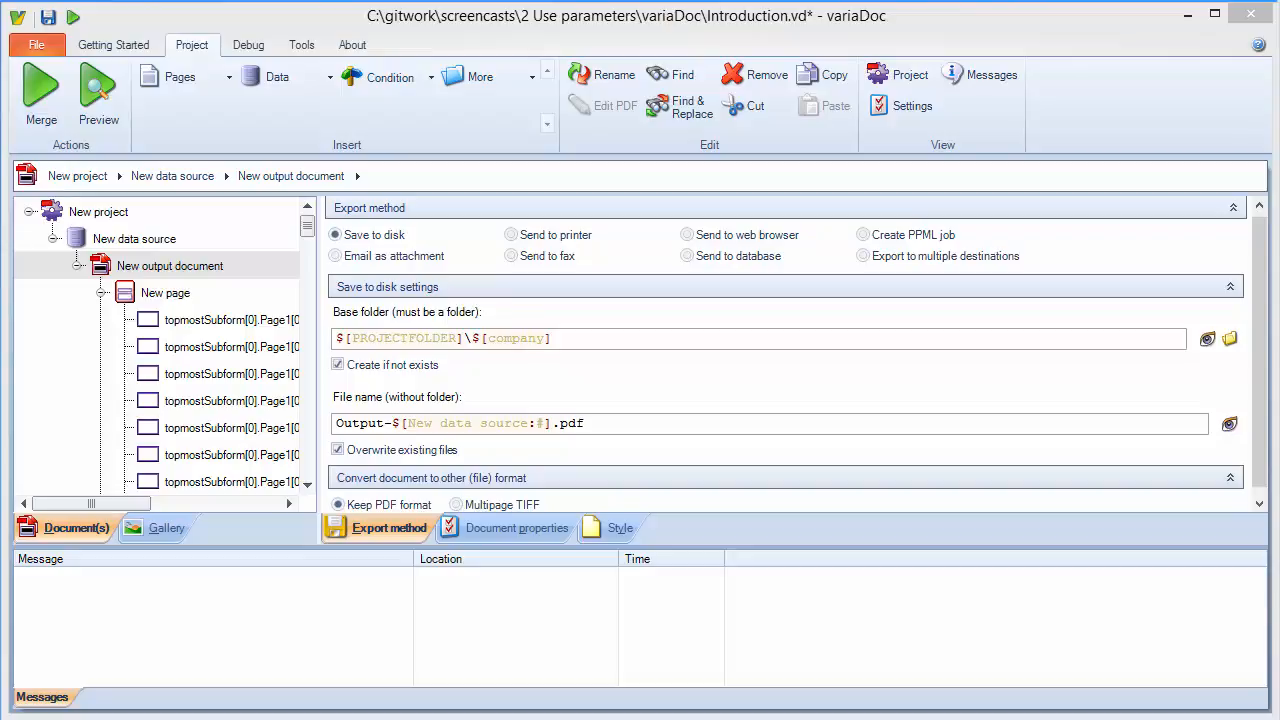
Step: Merge the project with acmecorp as the company and open the resulting acmecorp output folder
left_click(41, 95)
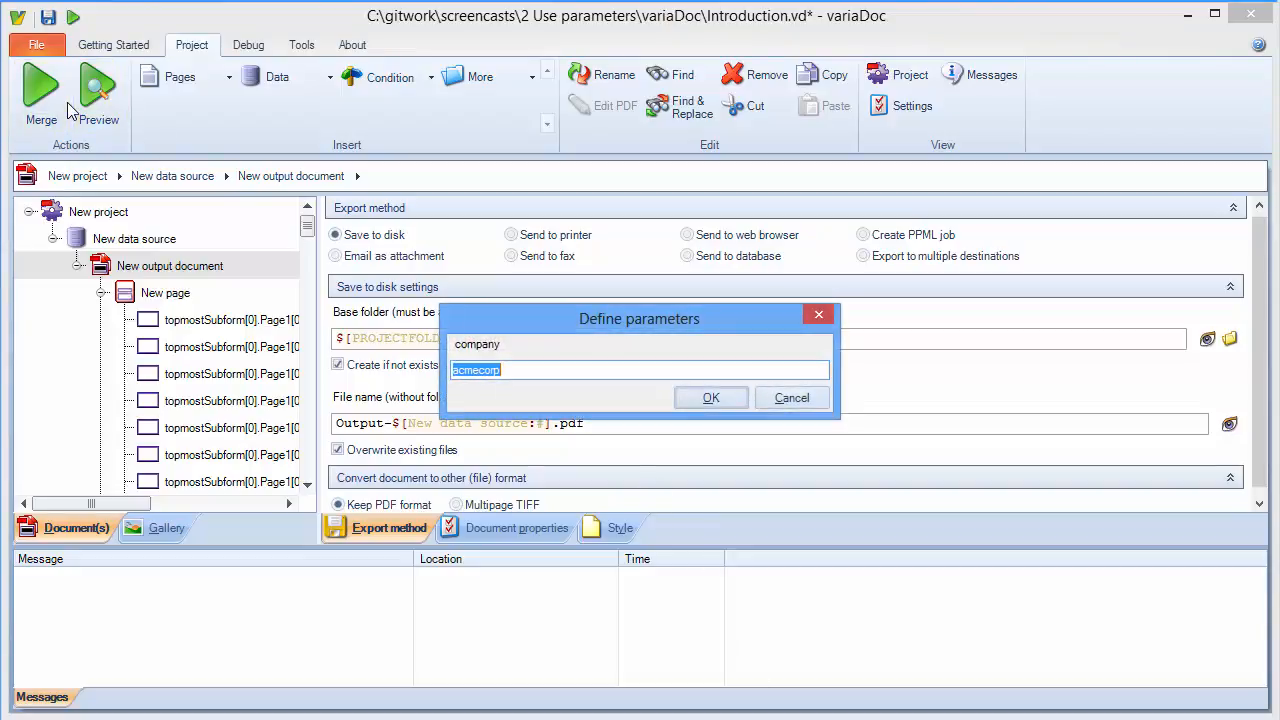
left_click(708, 398)
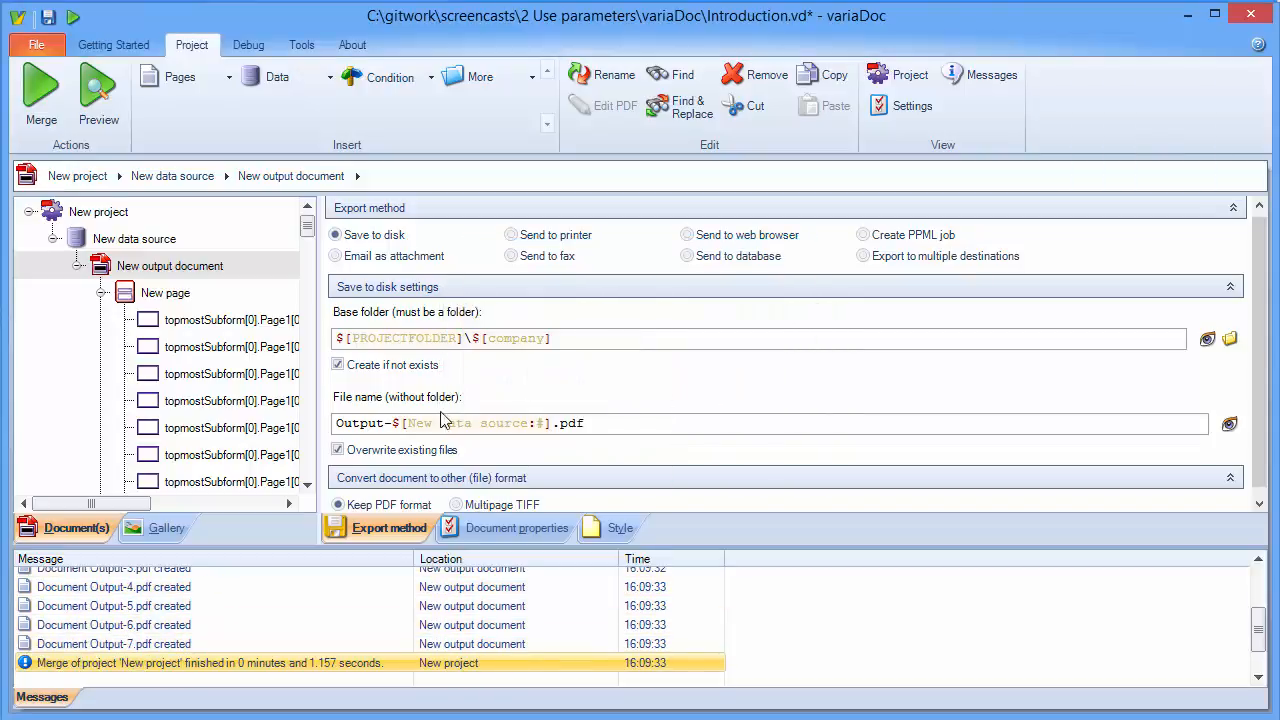
scroll(276, 640, "up", 3)
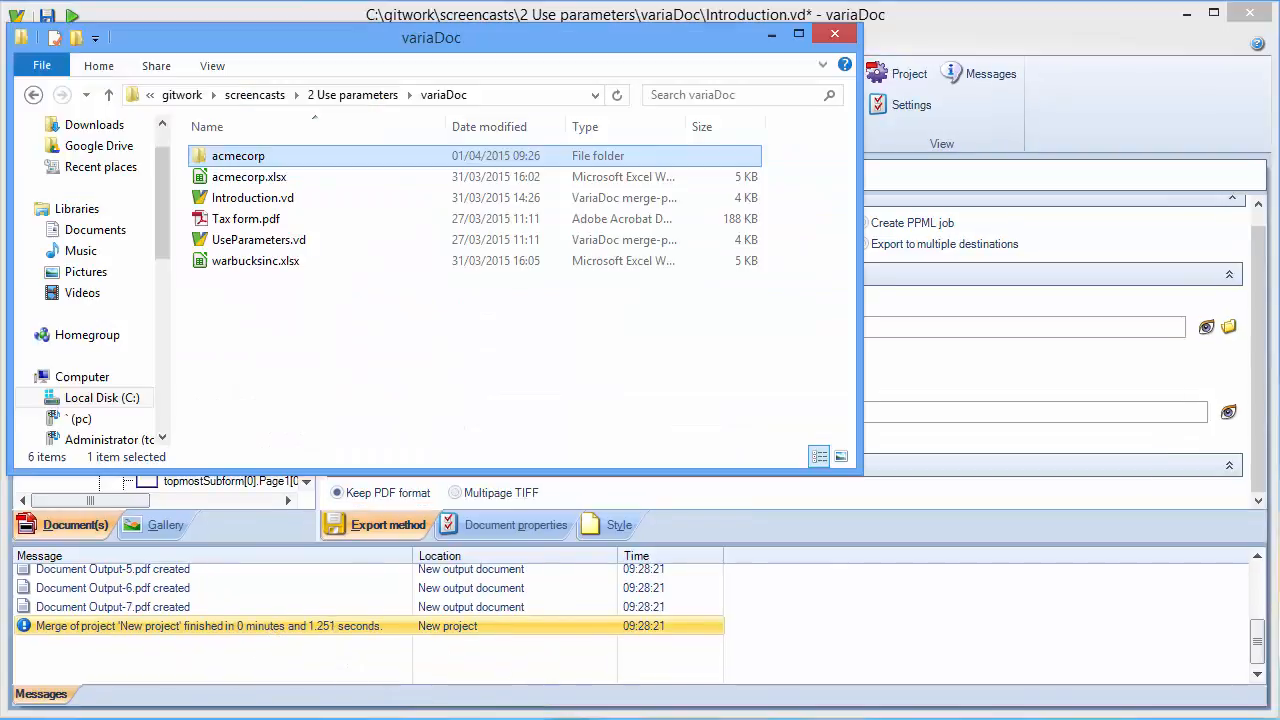
double_click(258, 160)
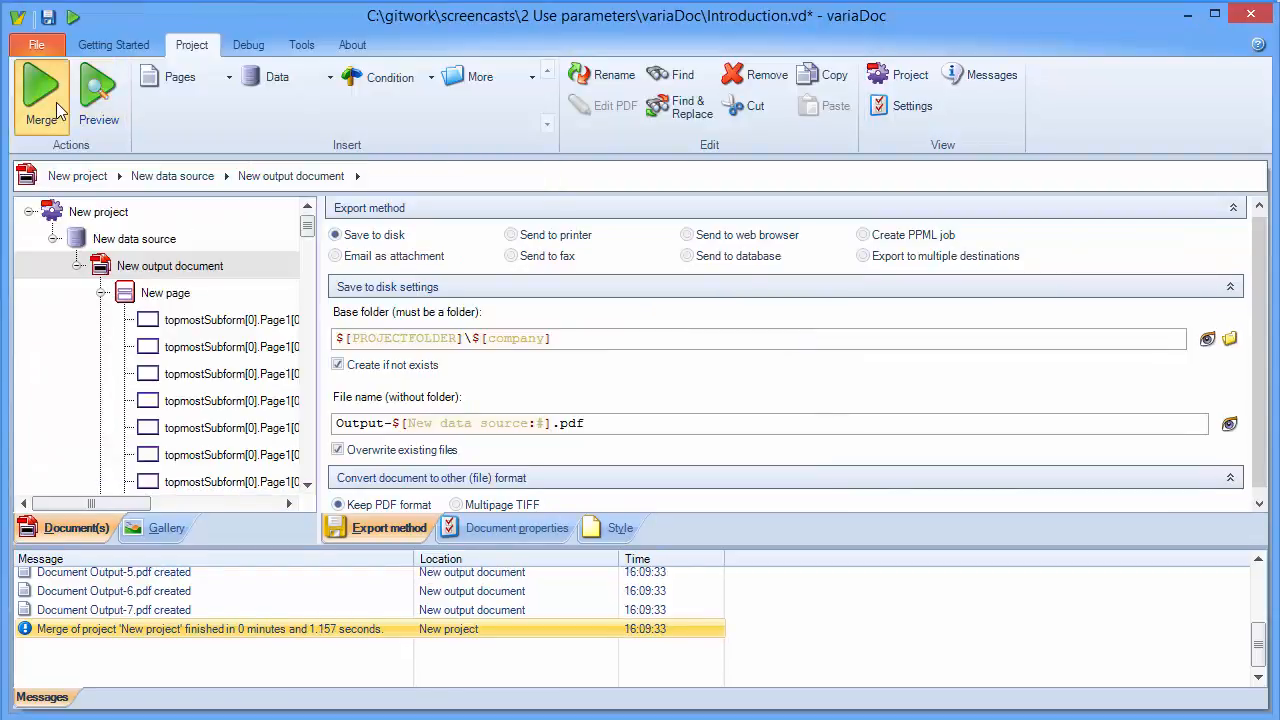
Step: Merge the project again with warbucksinc as the company and open the resulting warbucksinc output folder
left_click(57, 110)
type("warbu")
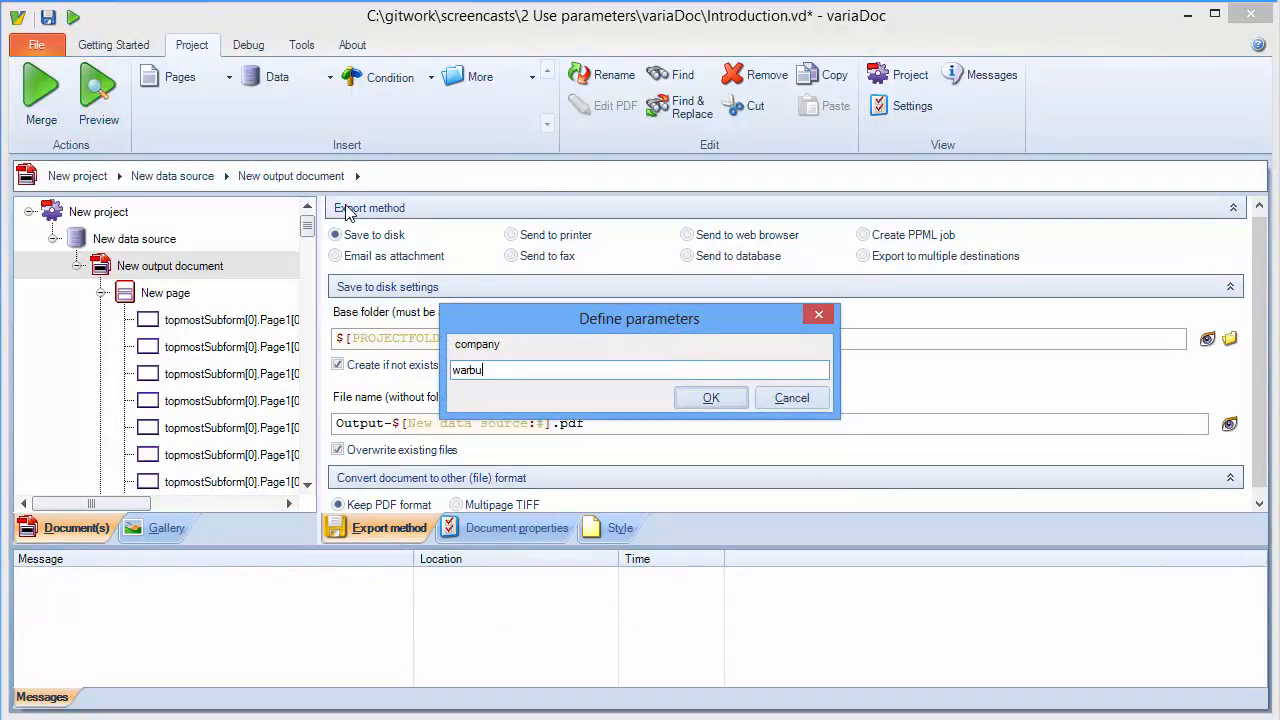
type("ck")
type("and")
key("Return")
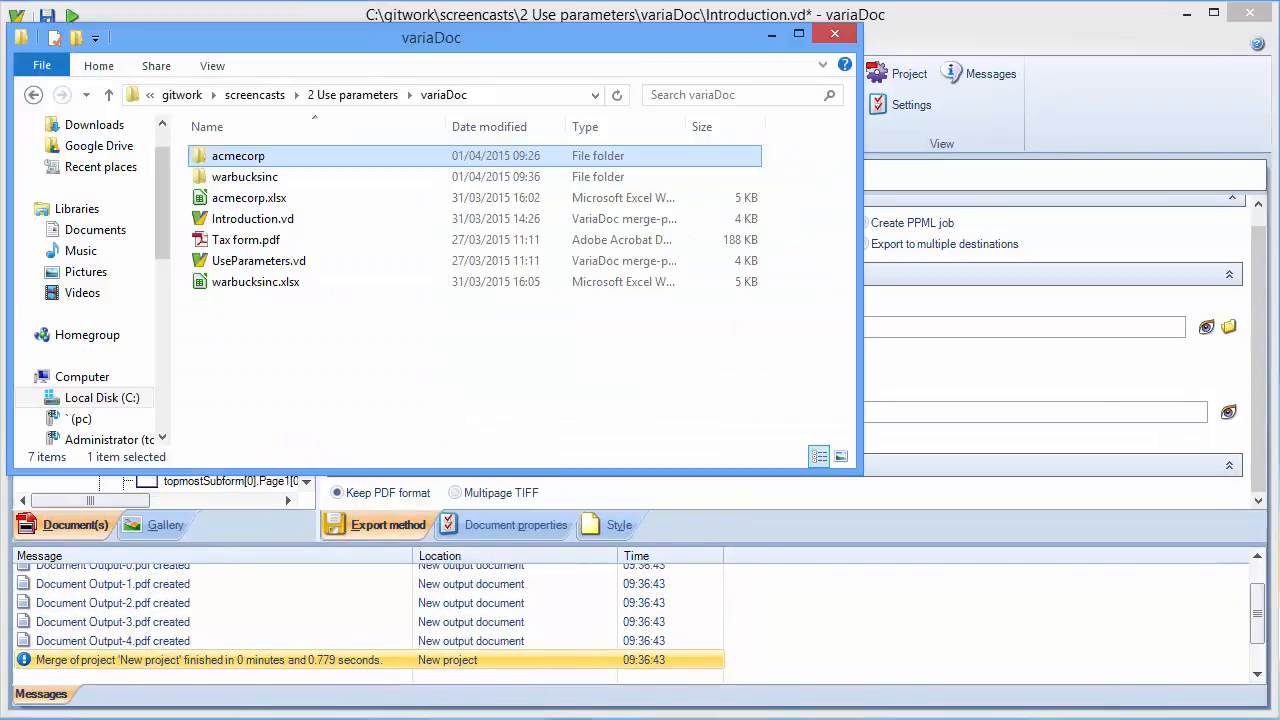
double_click(268, 176)
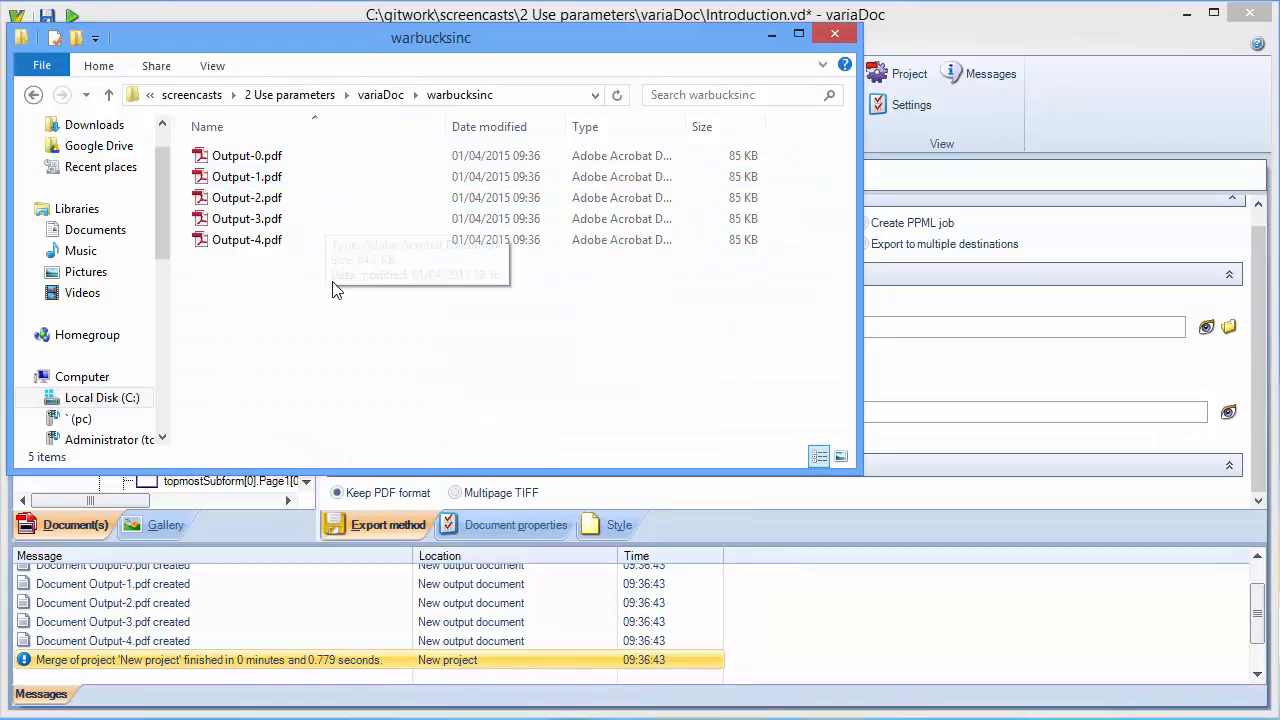